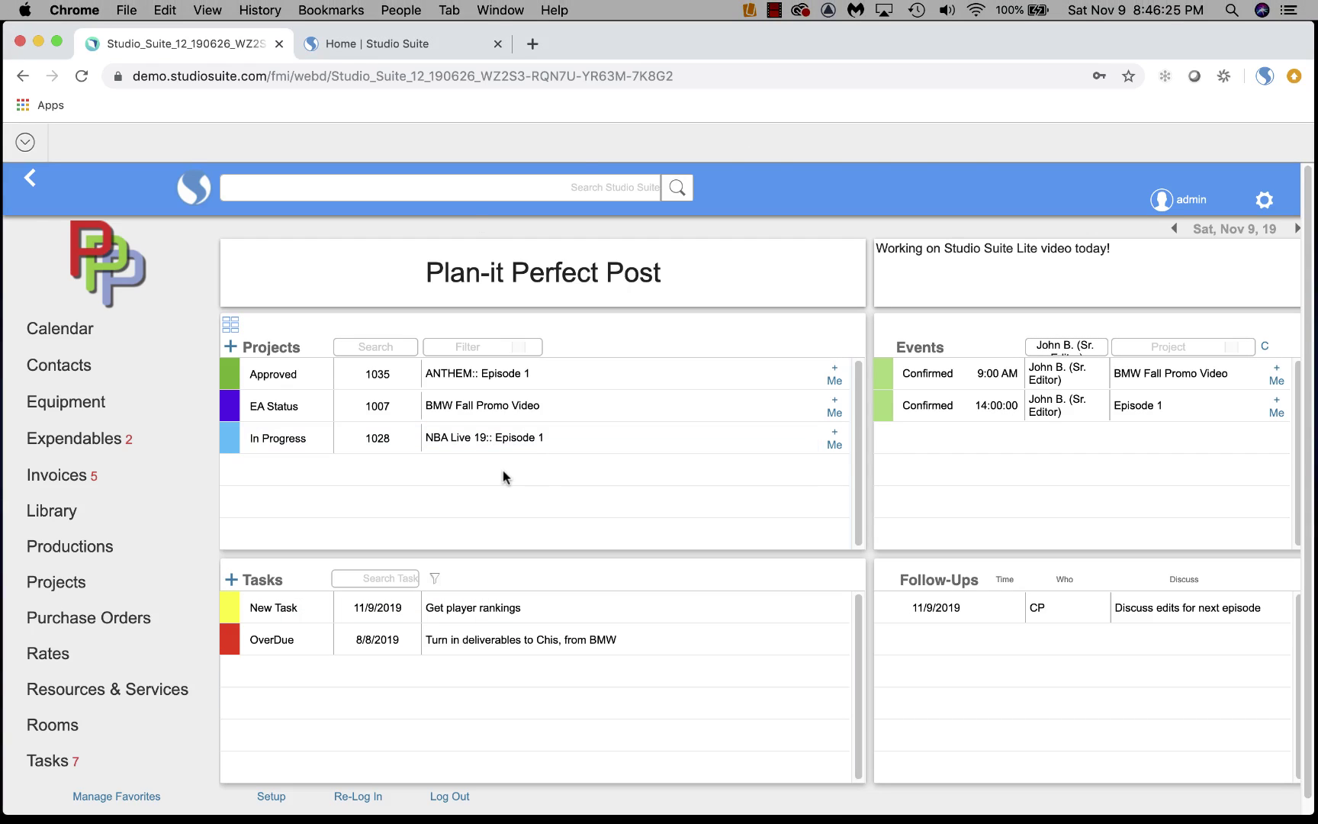
key("super+Tab")
key("super+Tab")
key("super+Tab")
key("super+Tab")
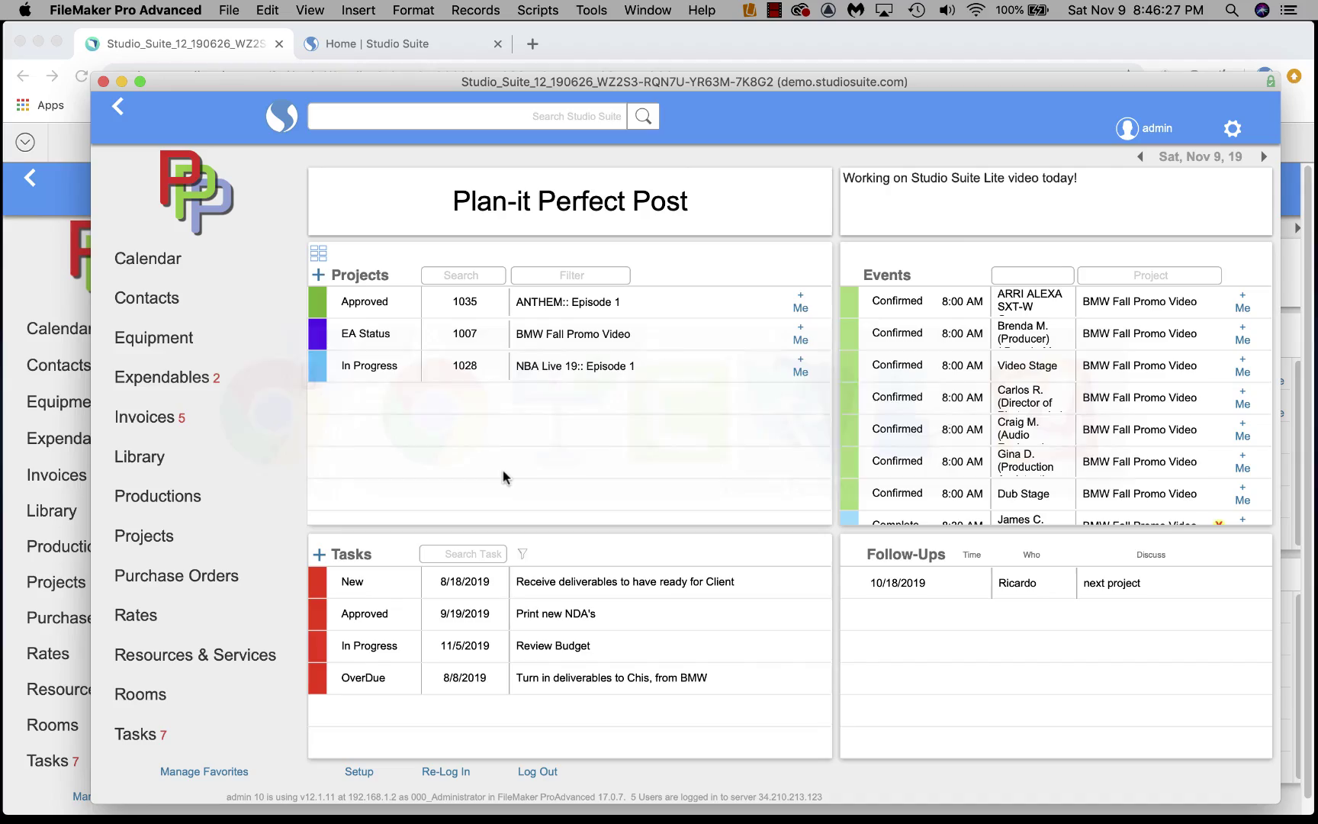
mouse_move(563, 76)
left_mouse_down()
mouse_move(854, 253)
mouse_move(906, 349)
mouse_move(563, 67)
left_mouse_up()
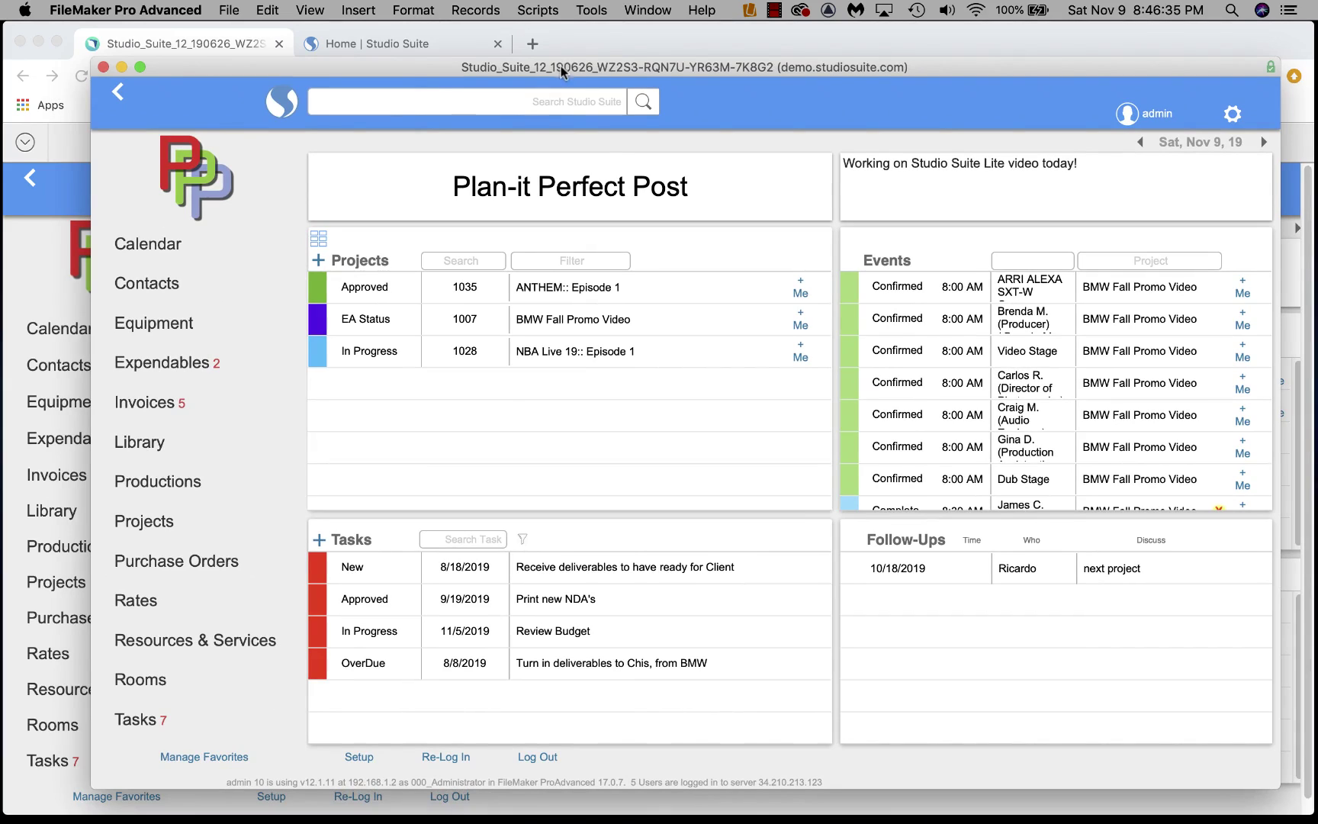
key("super+Tab")
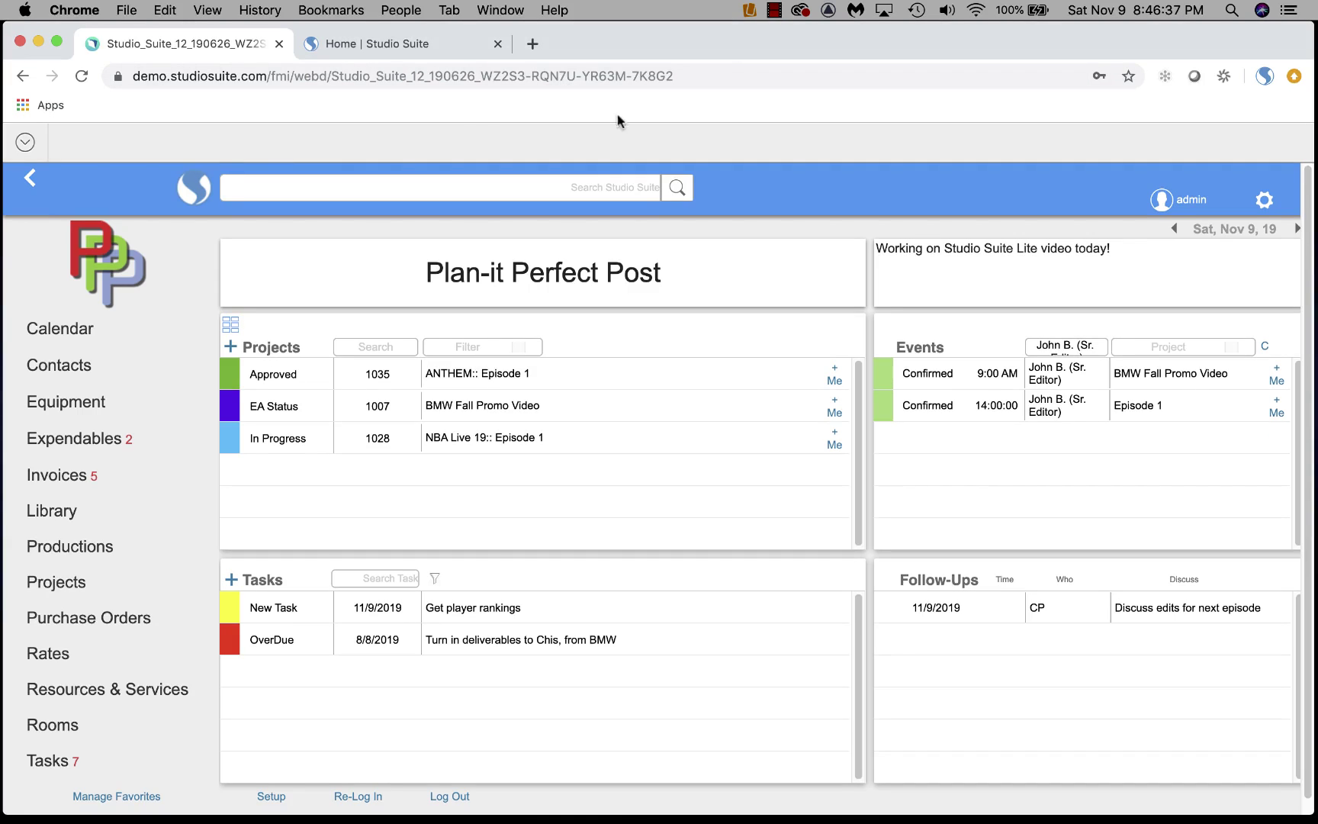
- Show the Lite home page at a phone-like width, then restore the browser to full size
left_click(406, 50)
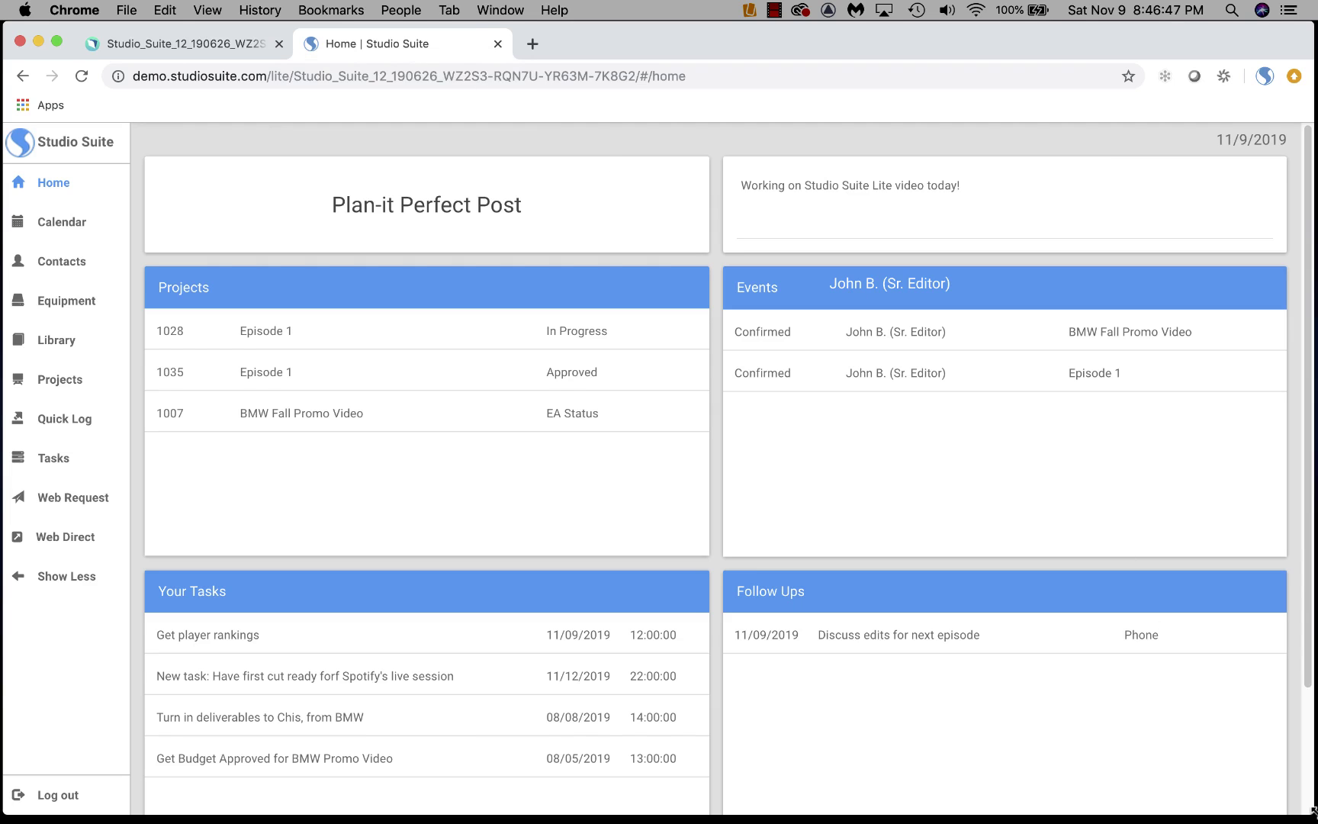
left_click_drag(1312, 811, 460, 699)
mouse_move(452, 250)
left_mouse_down()
mouse_move(421, 637)
mouse_move(451, 528)
mouse_move(472, 267)
left_mouse_up()
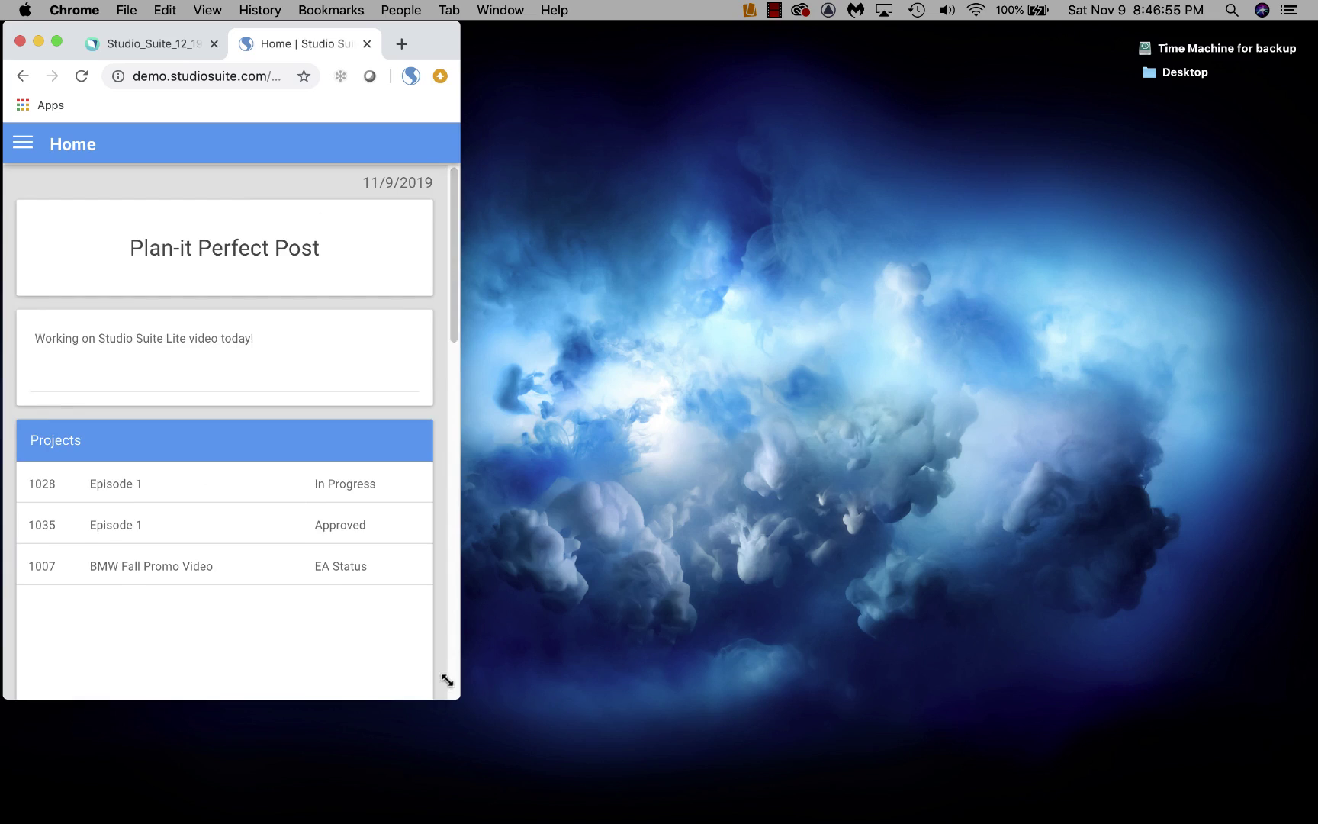
left_click_drag(450, 691, 1312, 820)
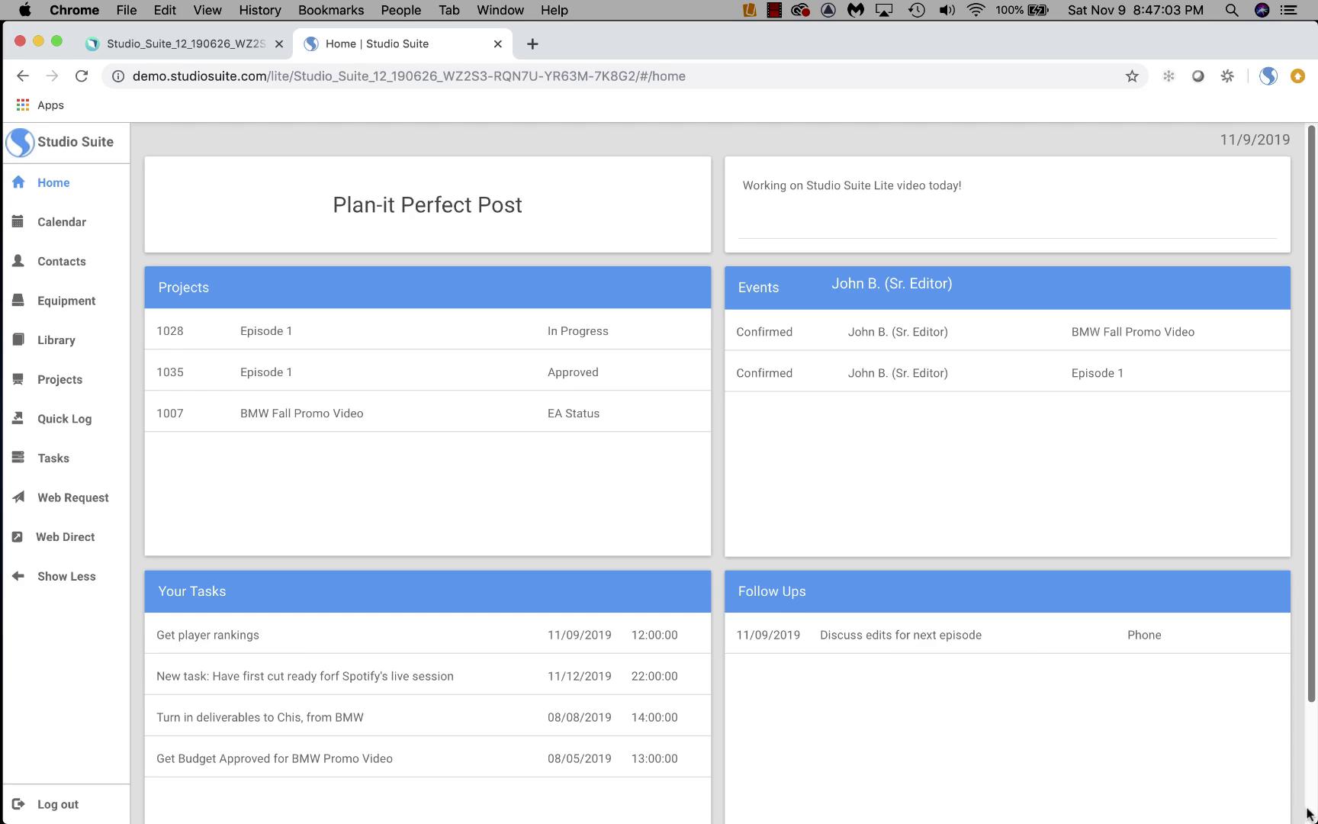
- Switch to Reflector 3 to view the Lite app on the mirrored iPhone
key("super+Tab")
key("super+Tab")
key("super+Tab")
key("super+Tab")
key("super+Tab")
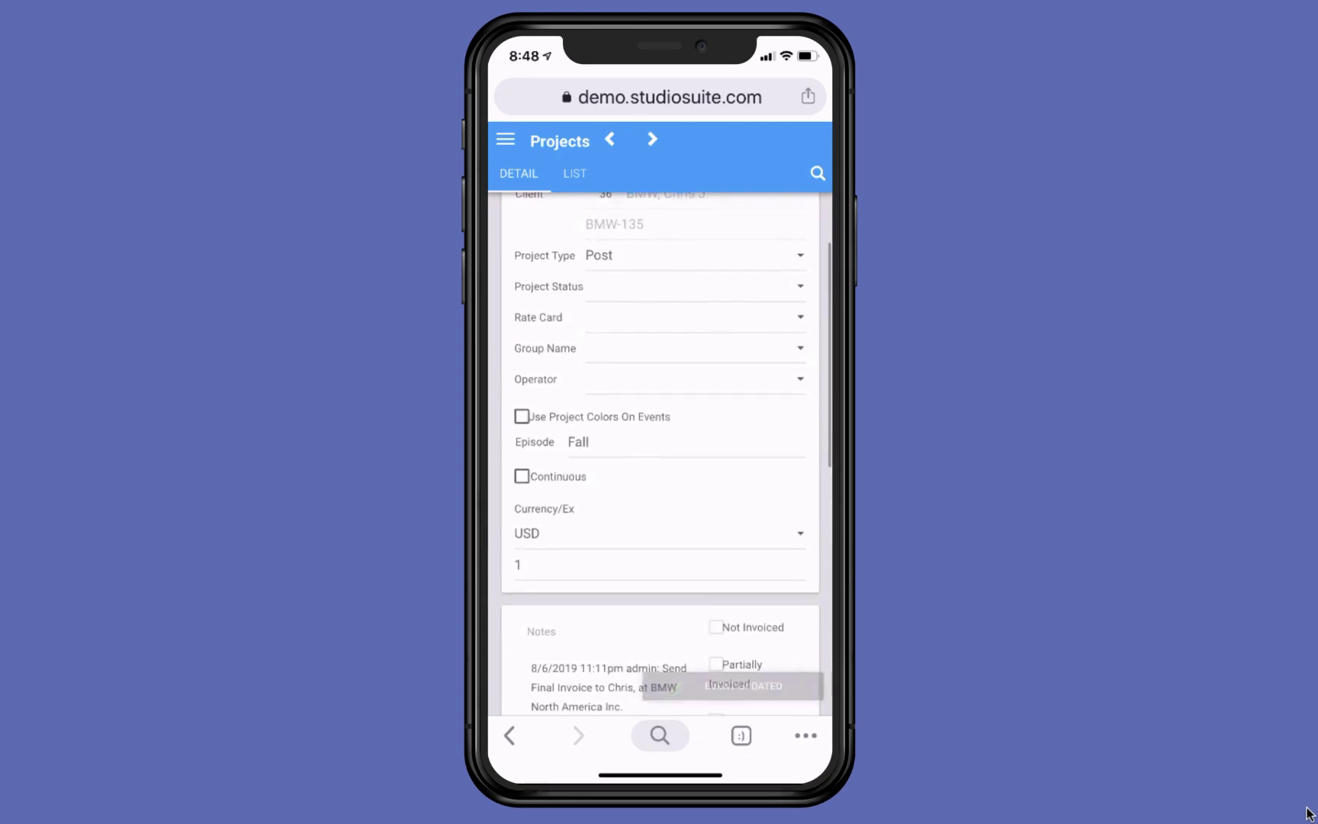
- Back in Chrome, open the details of In Progress project 1028 and look them over
key("super+Tab")
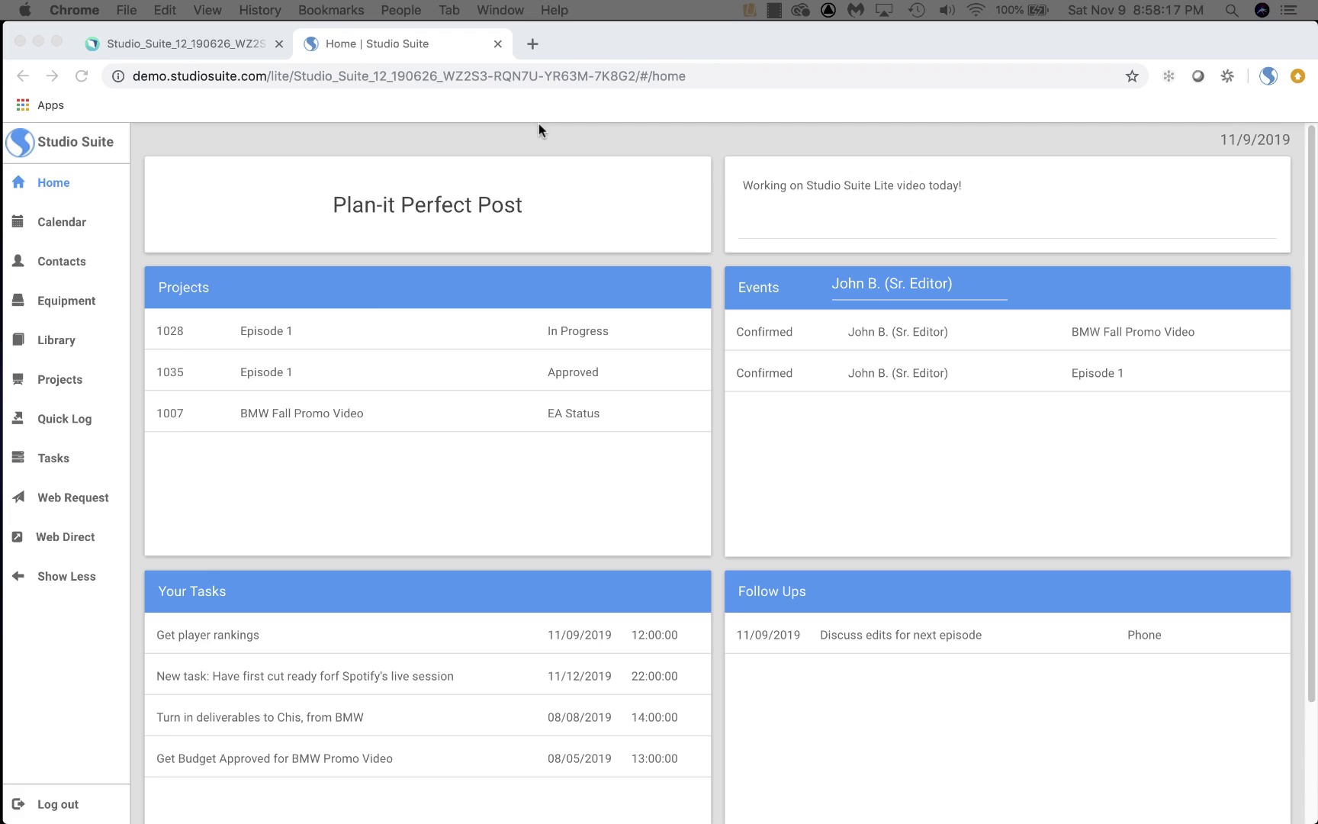
left_click(283, 330)
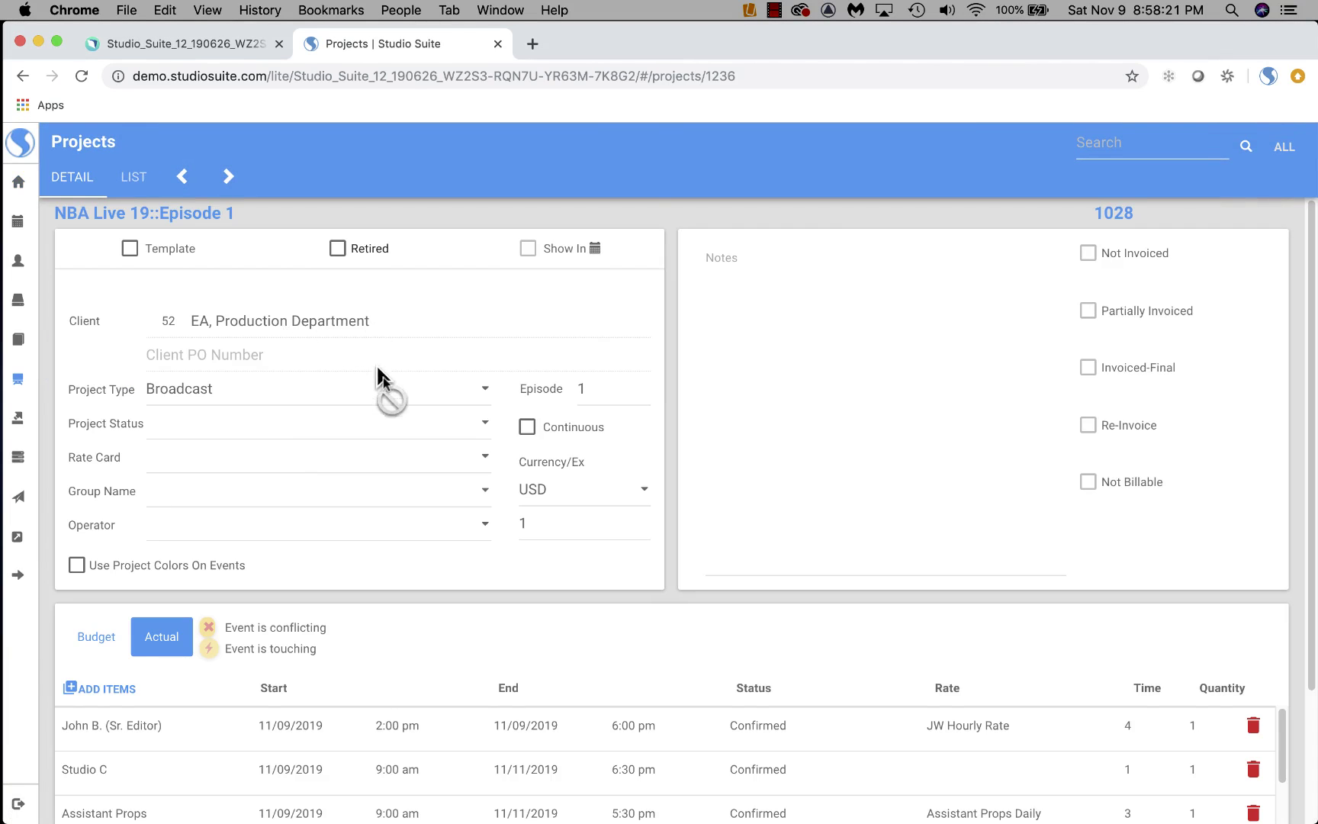
scroll(373, 520, "down", 3)
scroll(357, 589, "up", 3)
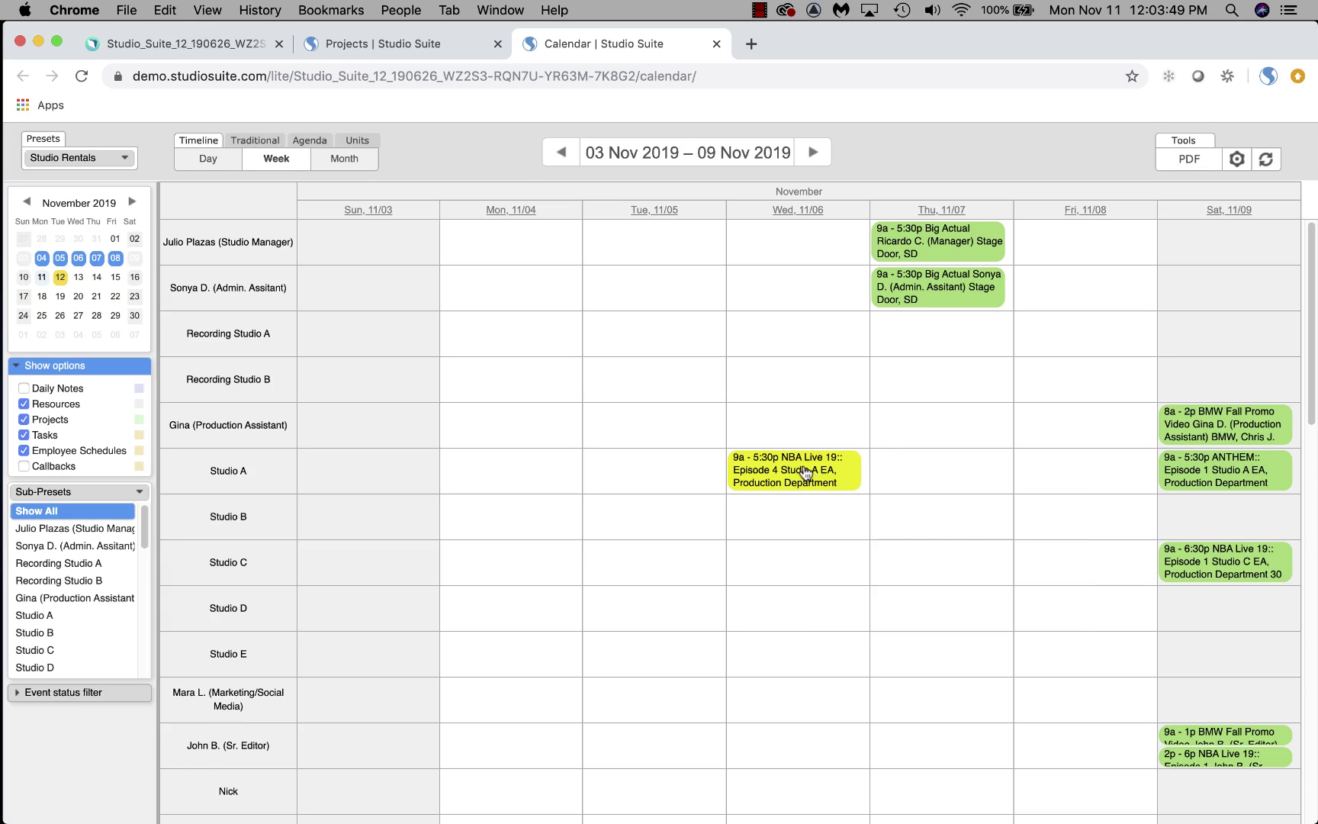
- Move the NBA Live 19 Episode 4 booking to Studio B on Tue 11/05 and close the Calendar tab
left_click_drag(806, 472, 676, 511)
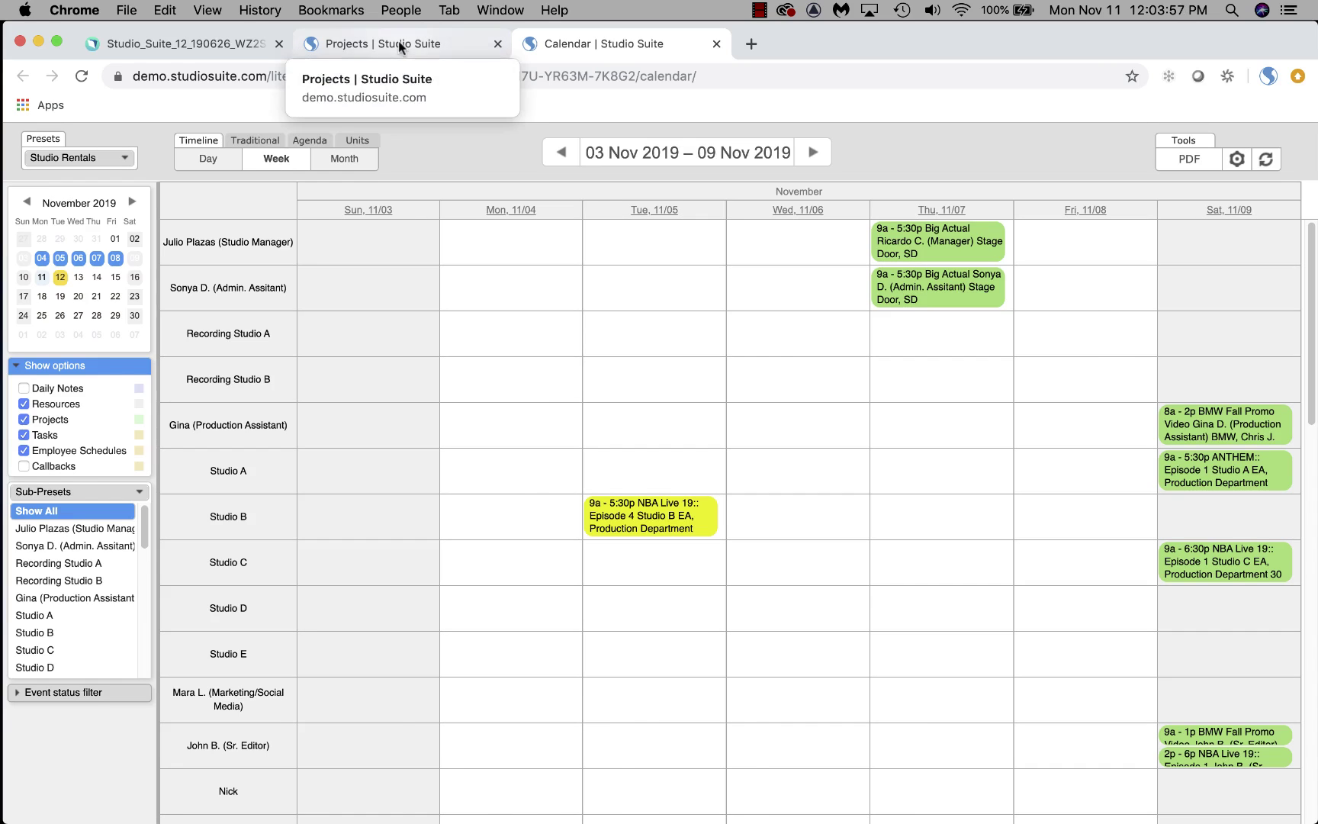
left_click(477, 42)
left_click(647, 43)
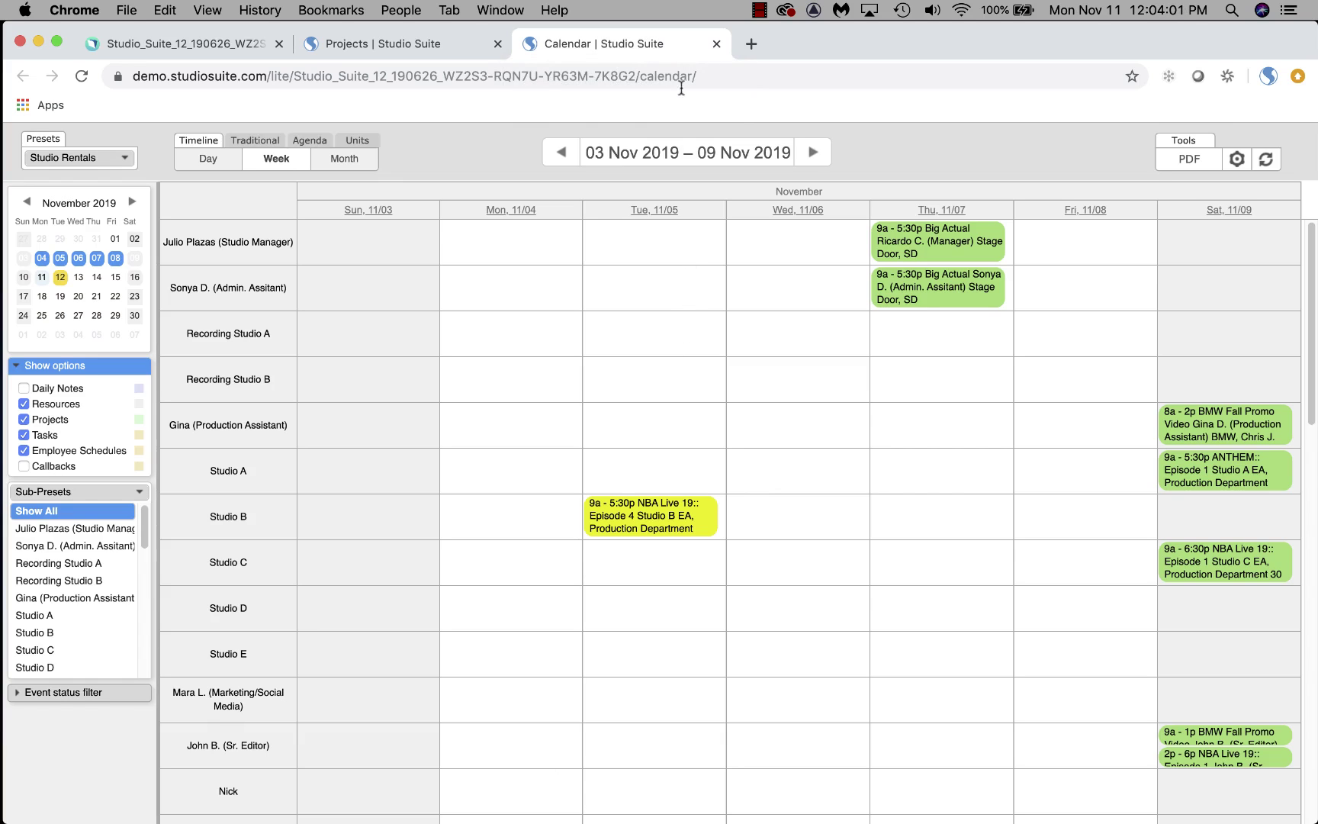
left_click(715, 44)
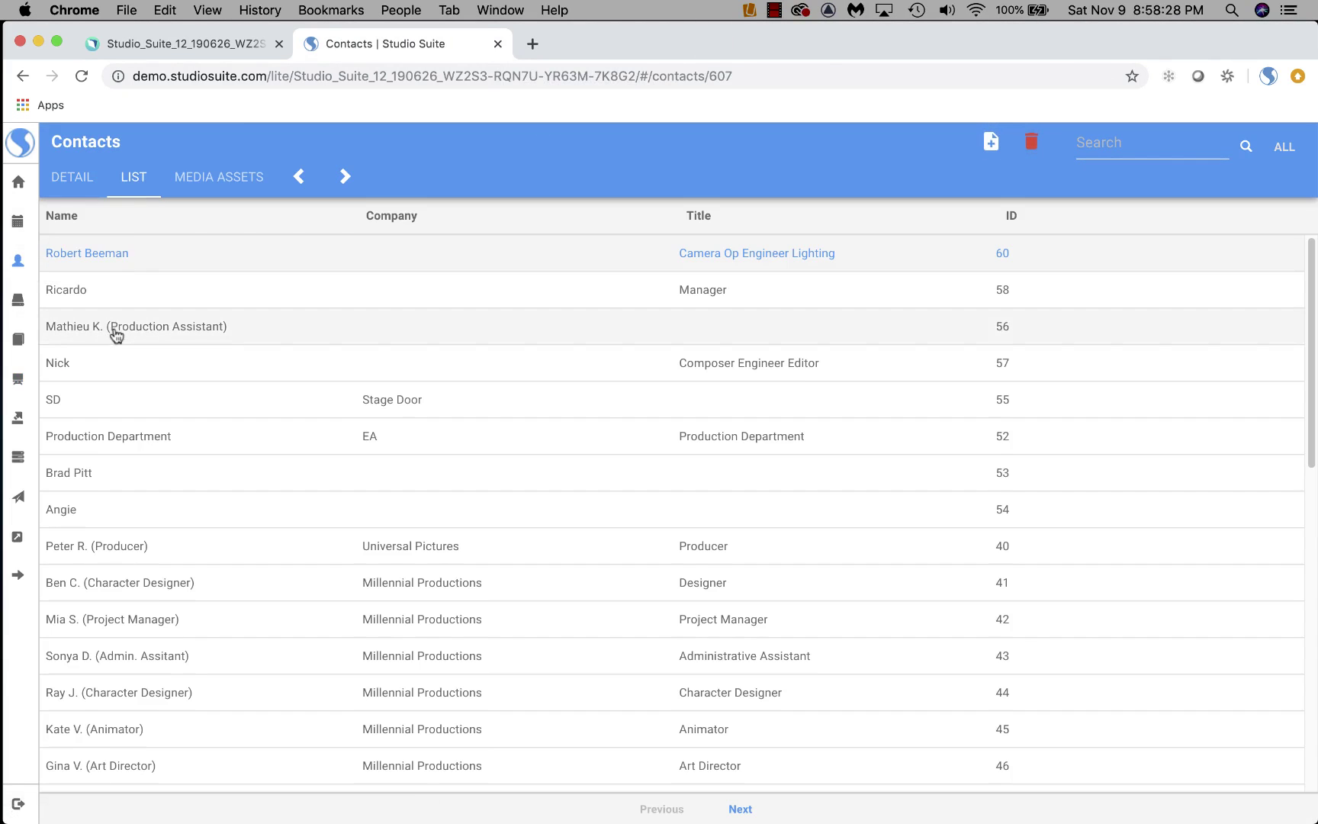
- Open a production assistant's contact and step through to the Stage Door contact
left_click(114, 329)
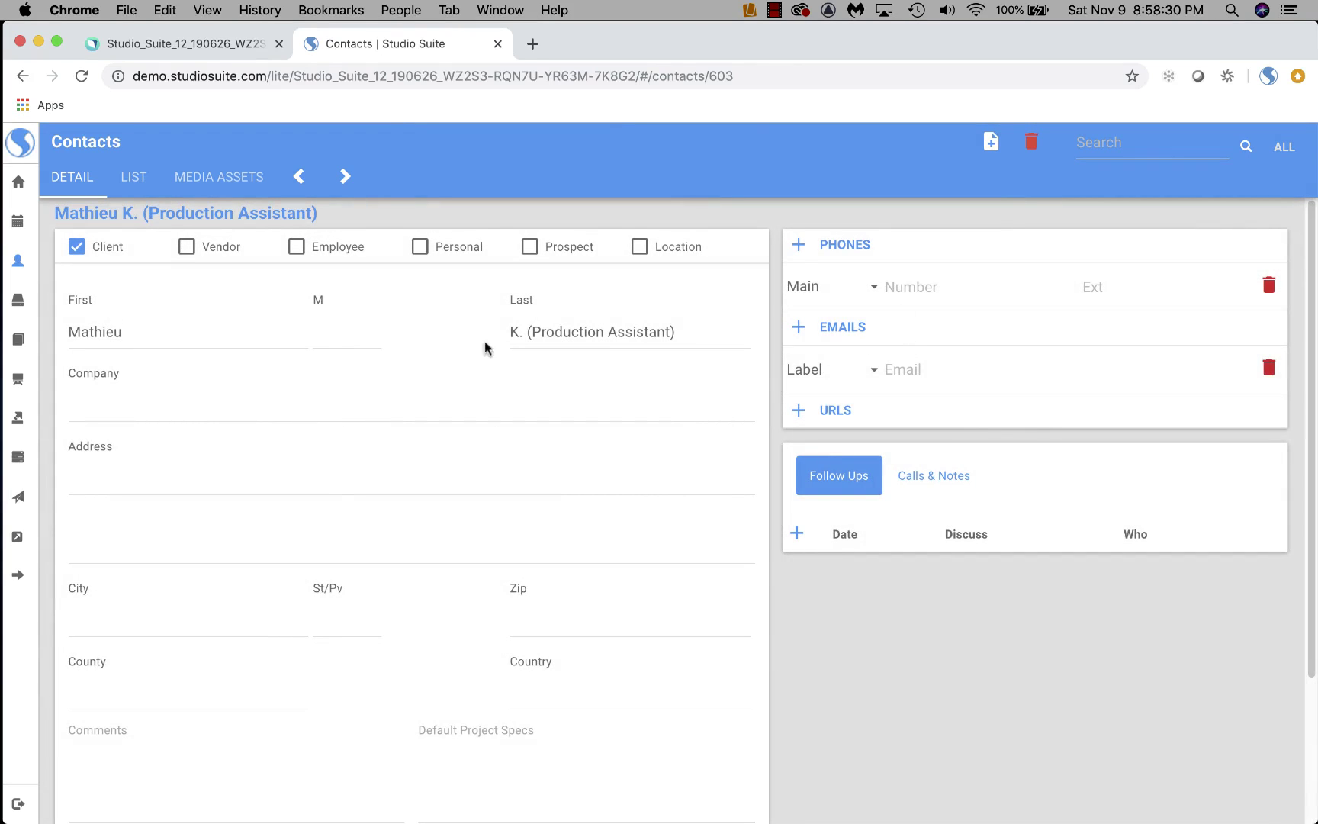
left_click(345, 176)
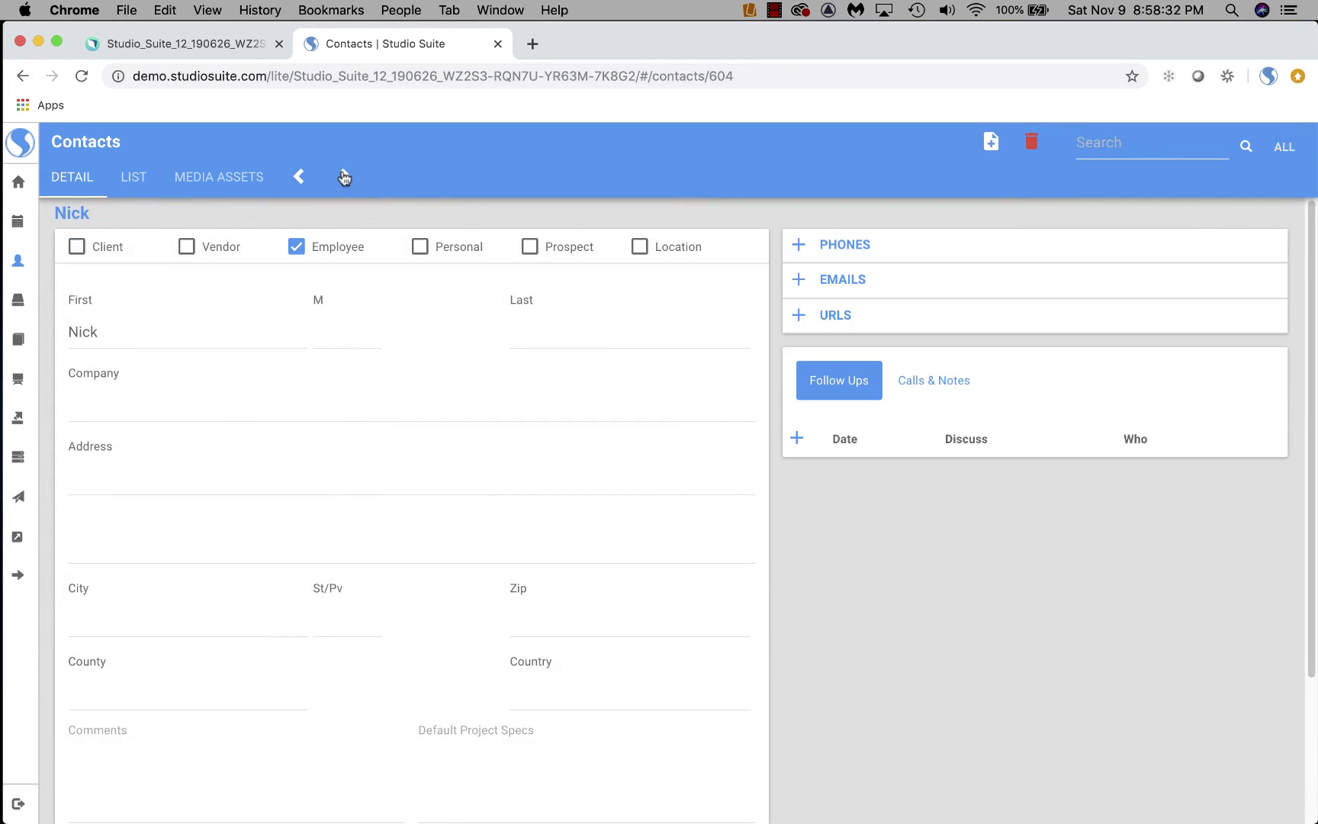
left_click(344, 177)
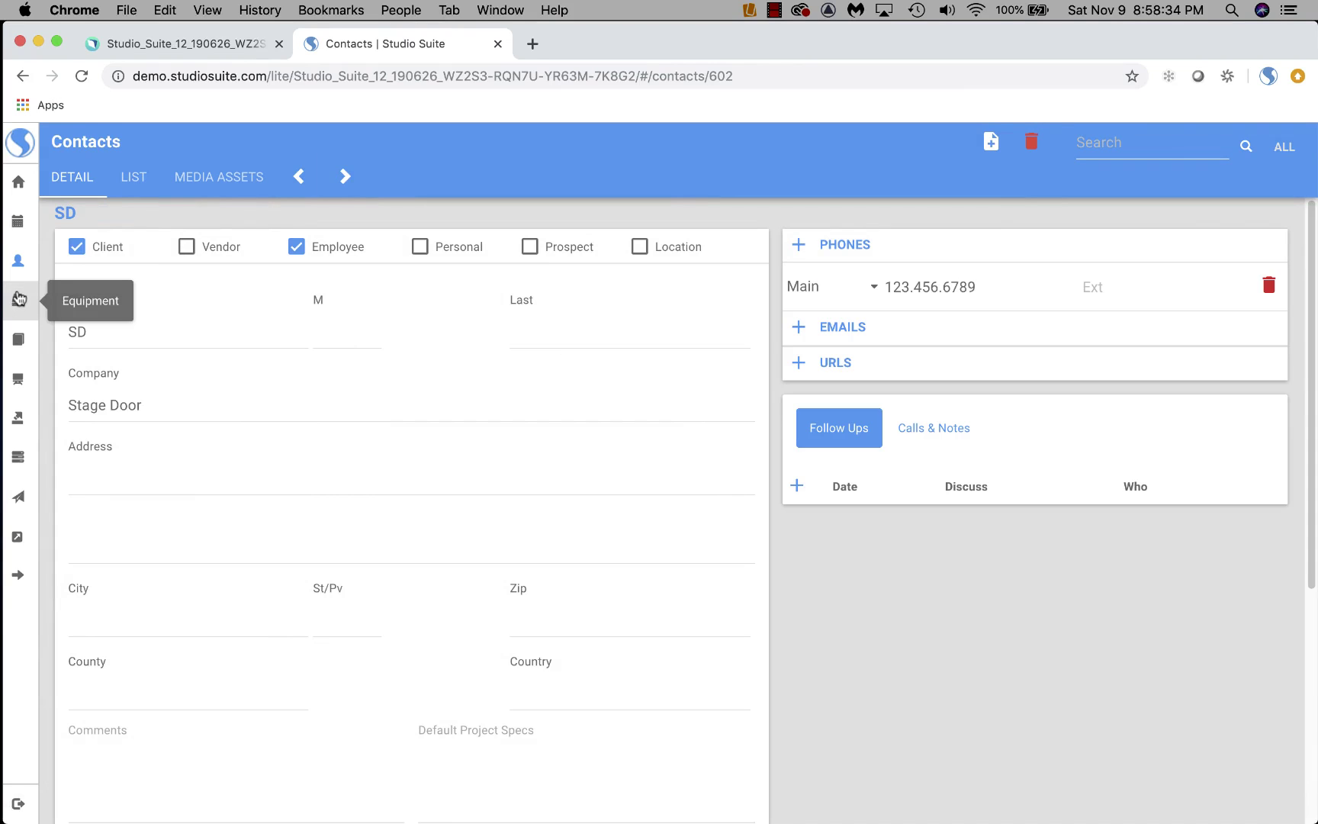
- Open the ARRI ALEXA Camera's equipment record and look over its fields
left_click(20, 301)
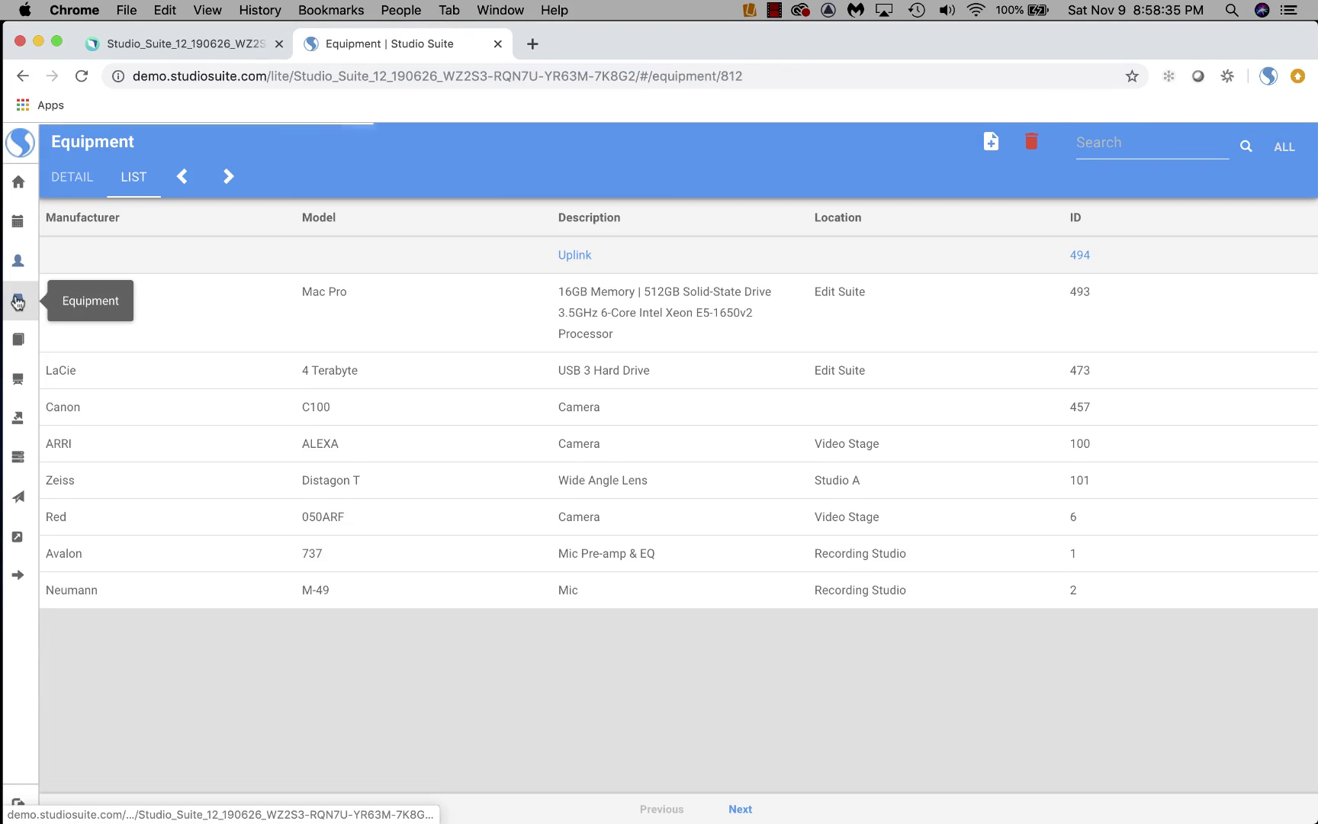
left_click(343, 449)
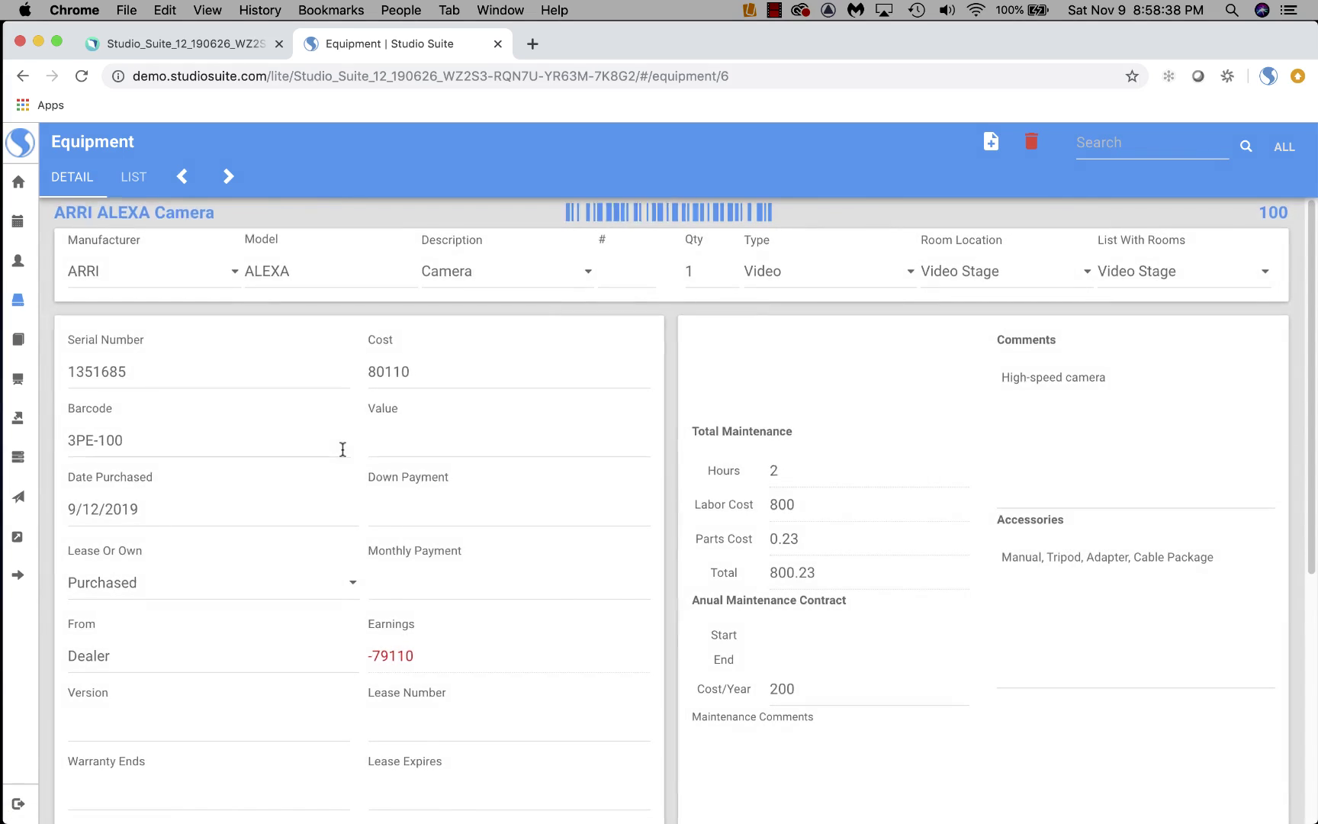
left_click(233, 374)
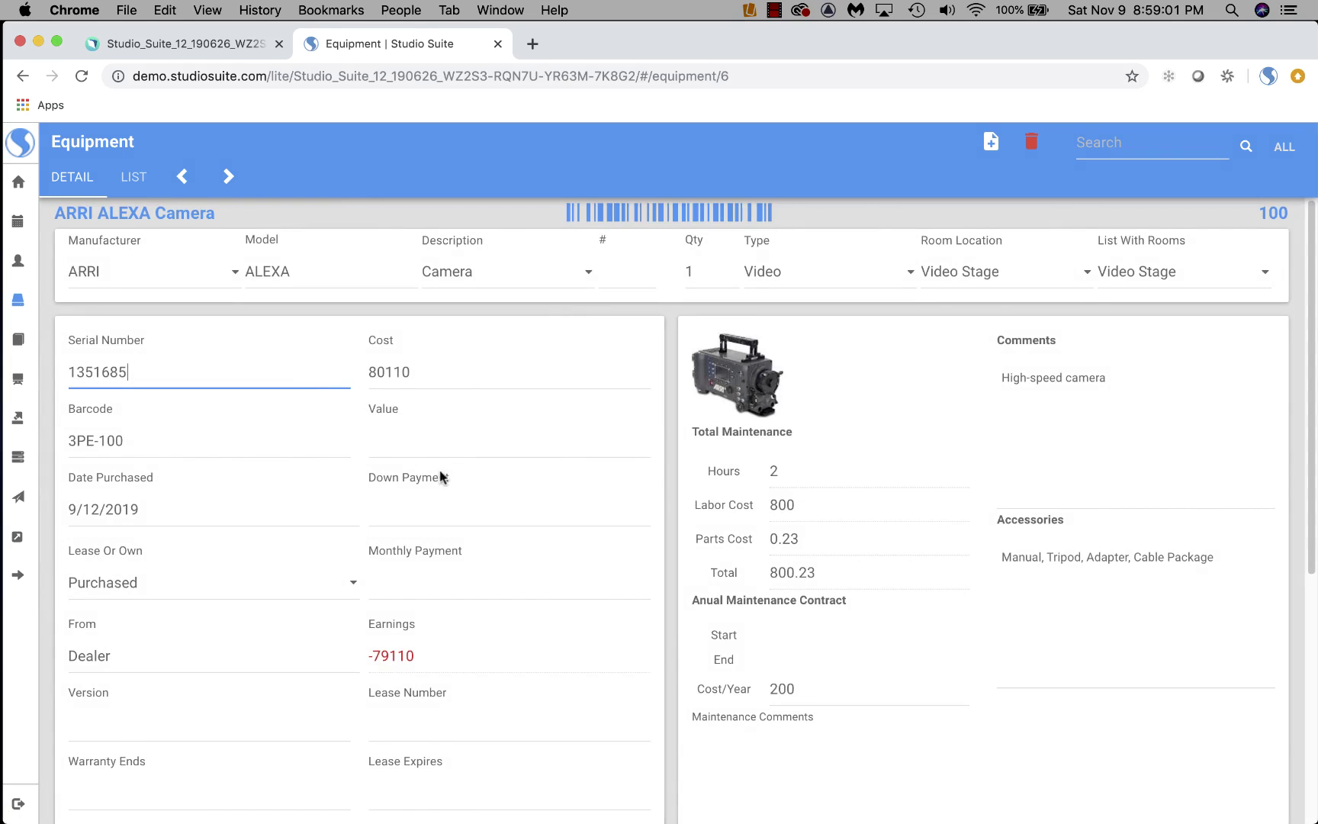
scroll(441, 477, "down", 10)
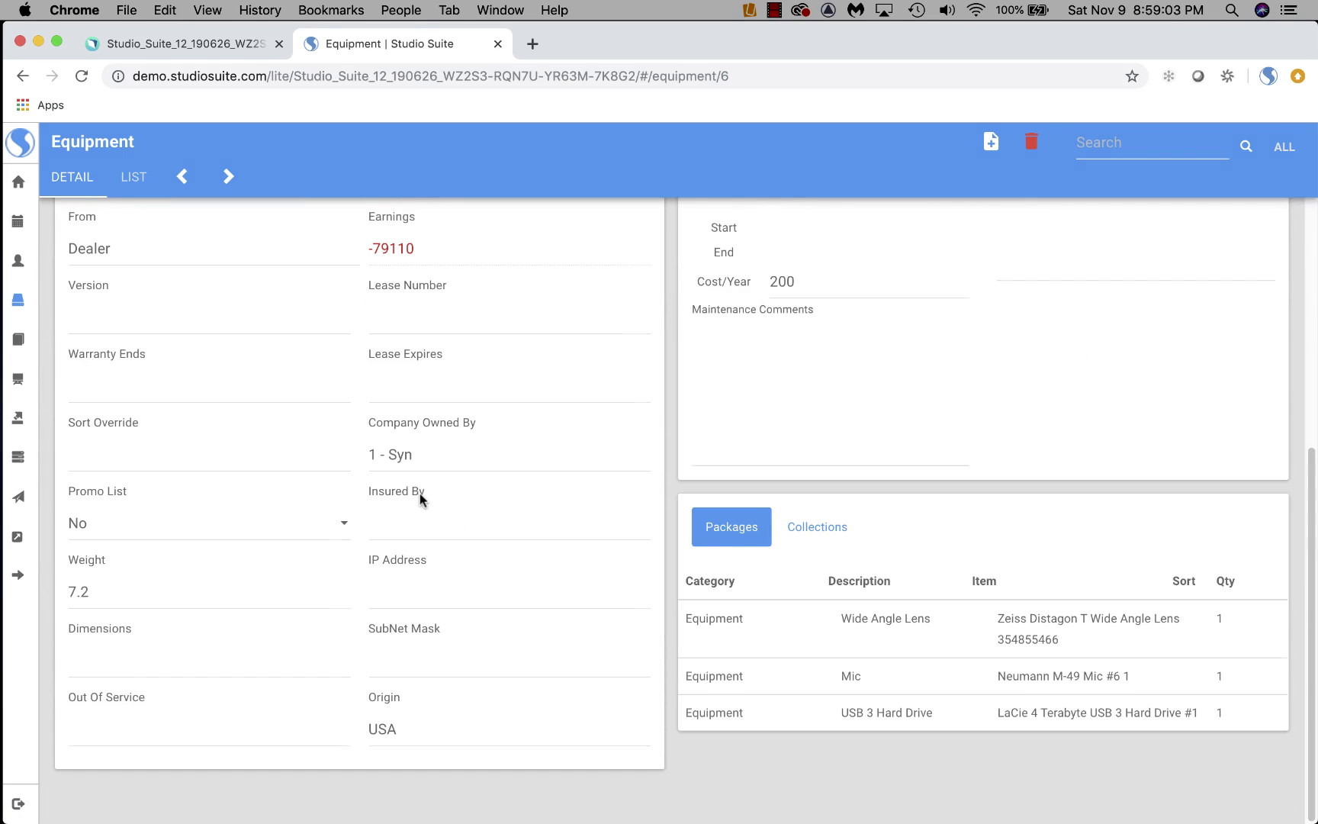
scroll(419, 493, "up", 10)
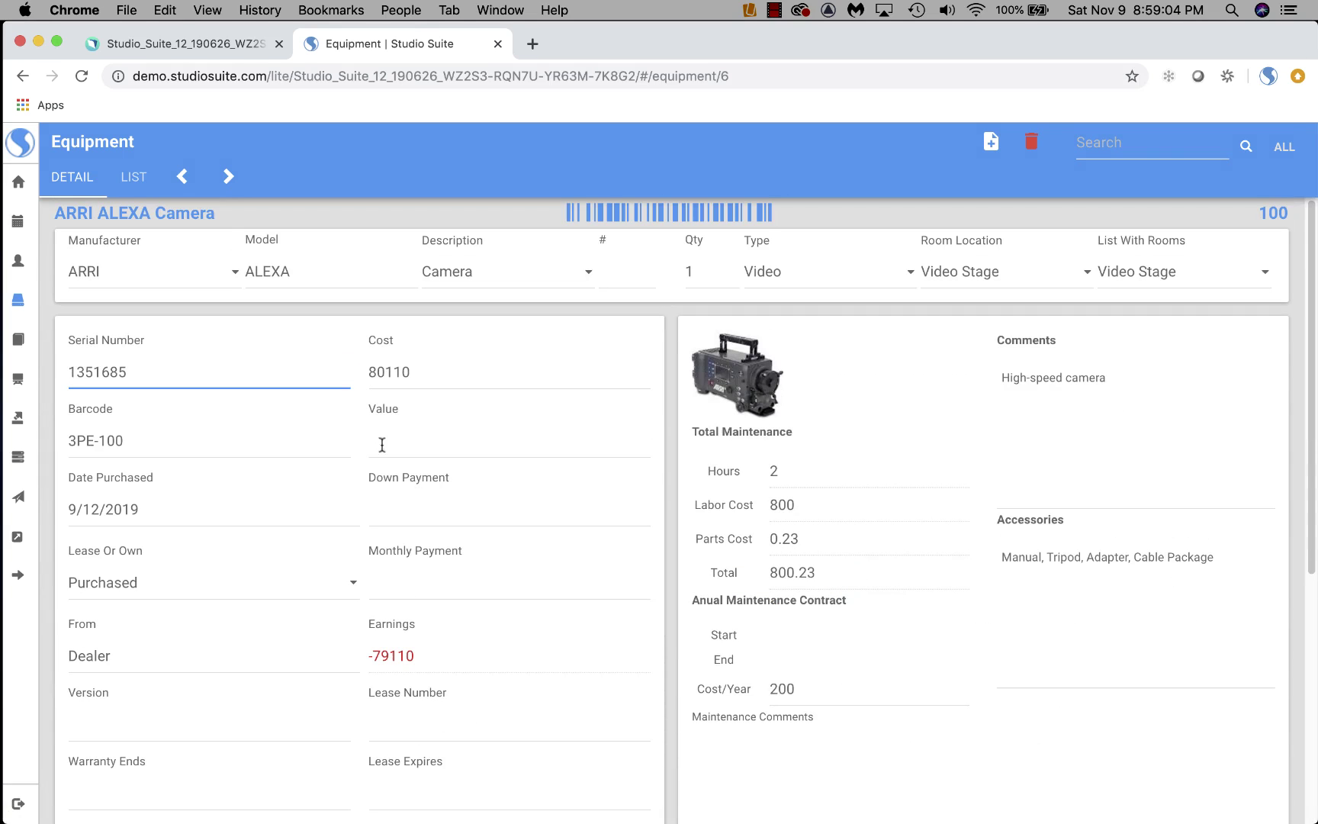
- Open the SSD Drive #101 record in the Library list
left_click(22, 343)
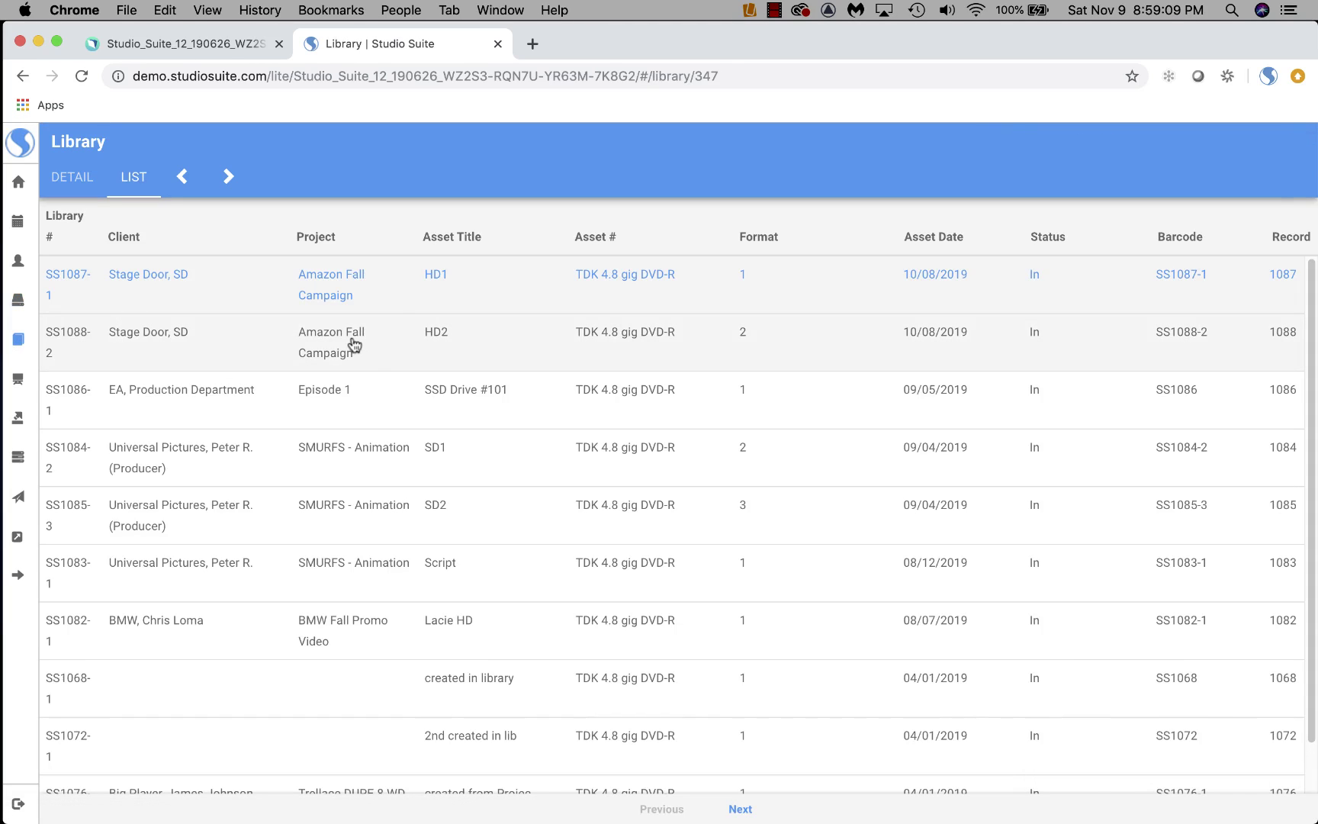
left_click(338, 402)
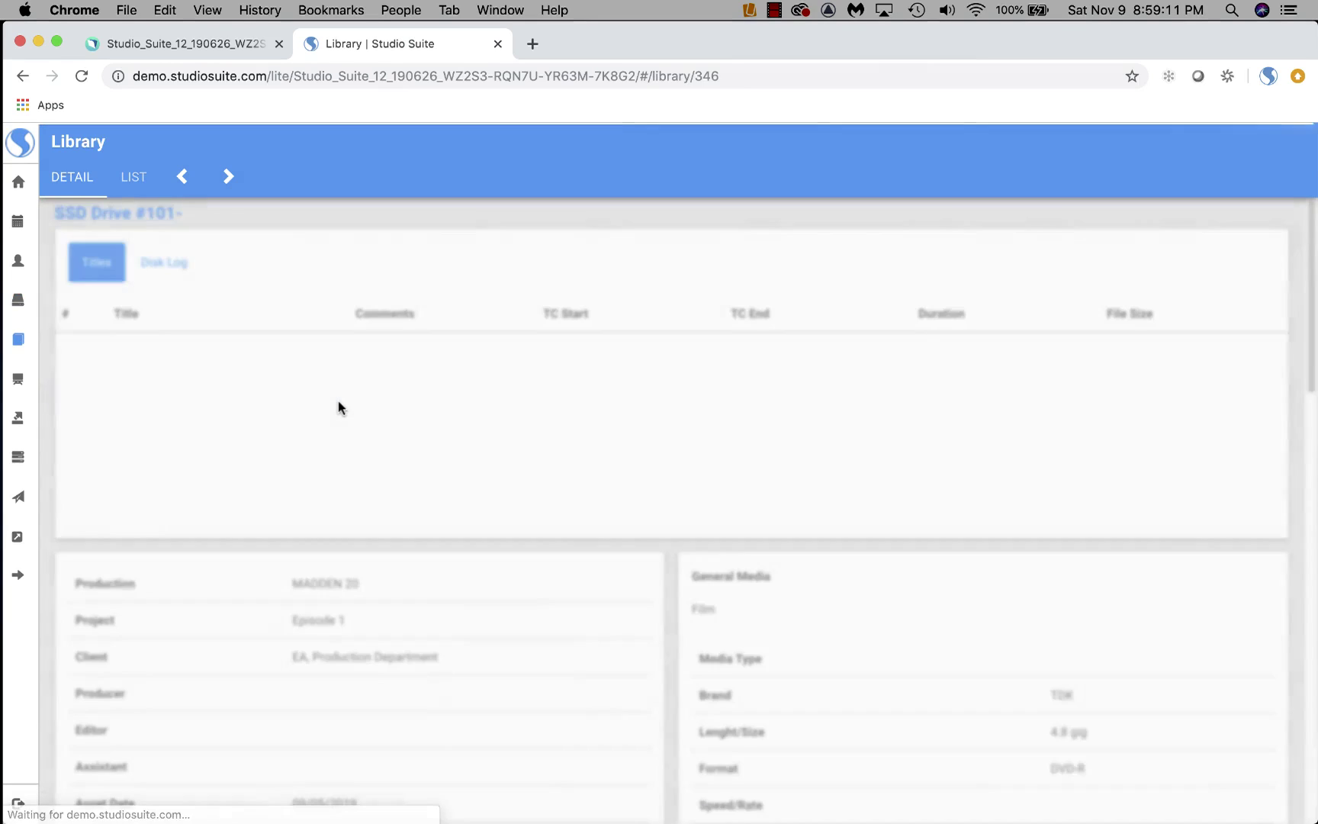
scroll(356, 598, "down", 5)
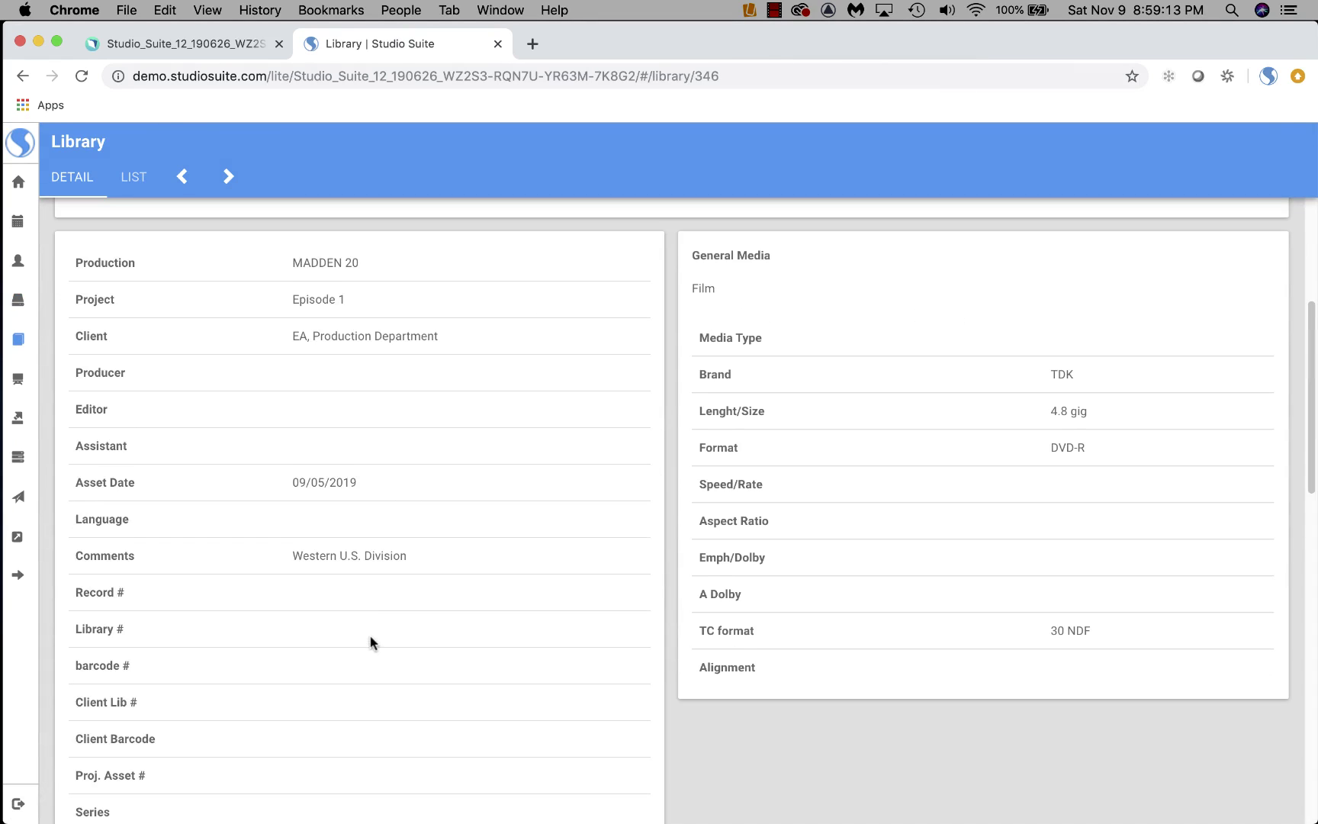
scroll(372, 643, "up", 5)
- Filter the Projects list to those matching 'bmw'
left_click(19, 380)
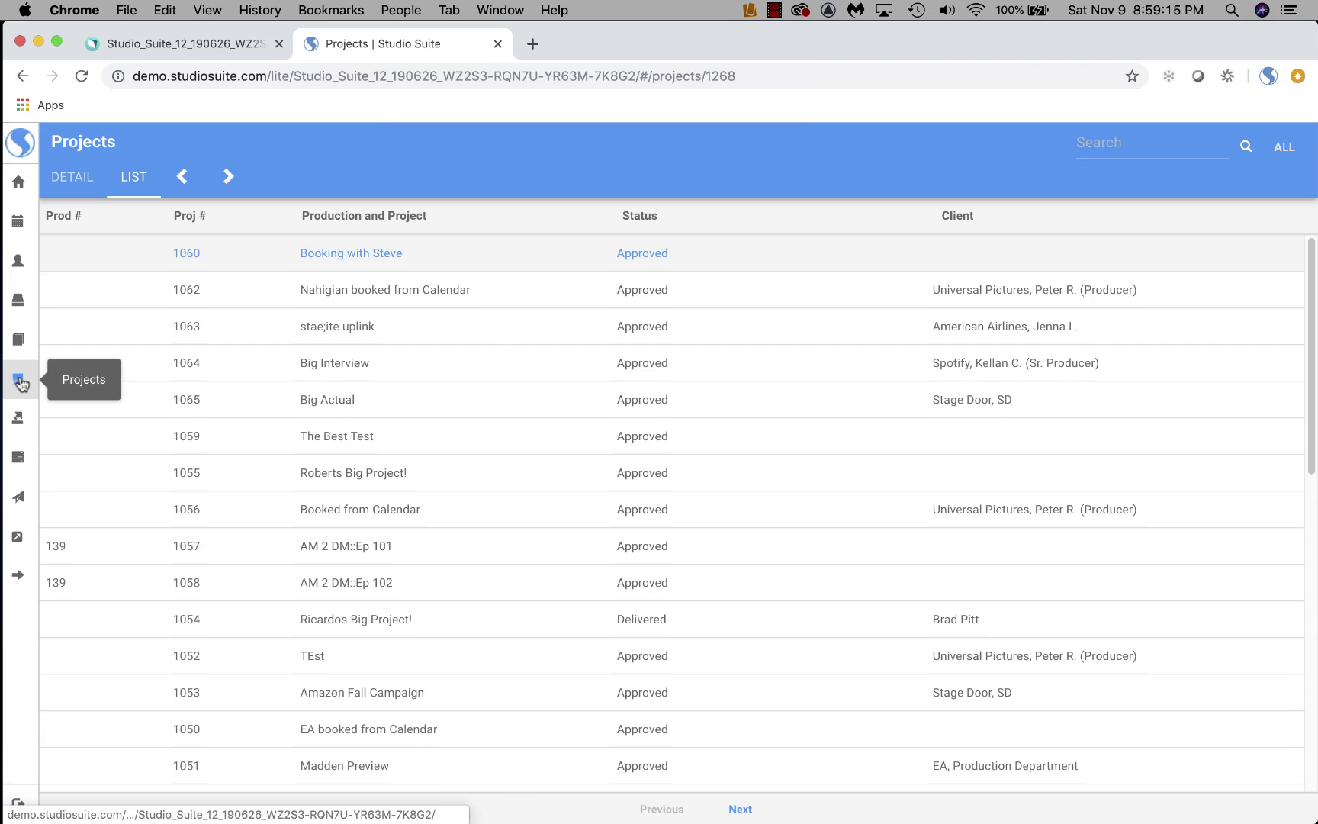
scroll(724, 356, "down", 10)
scroll(877, 245, "up", 10)
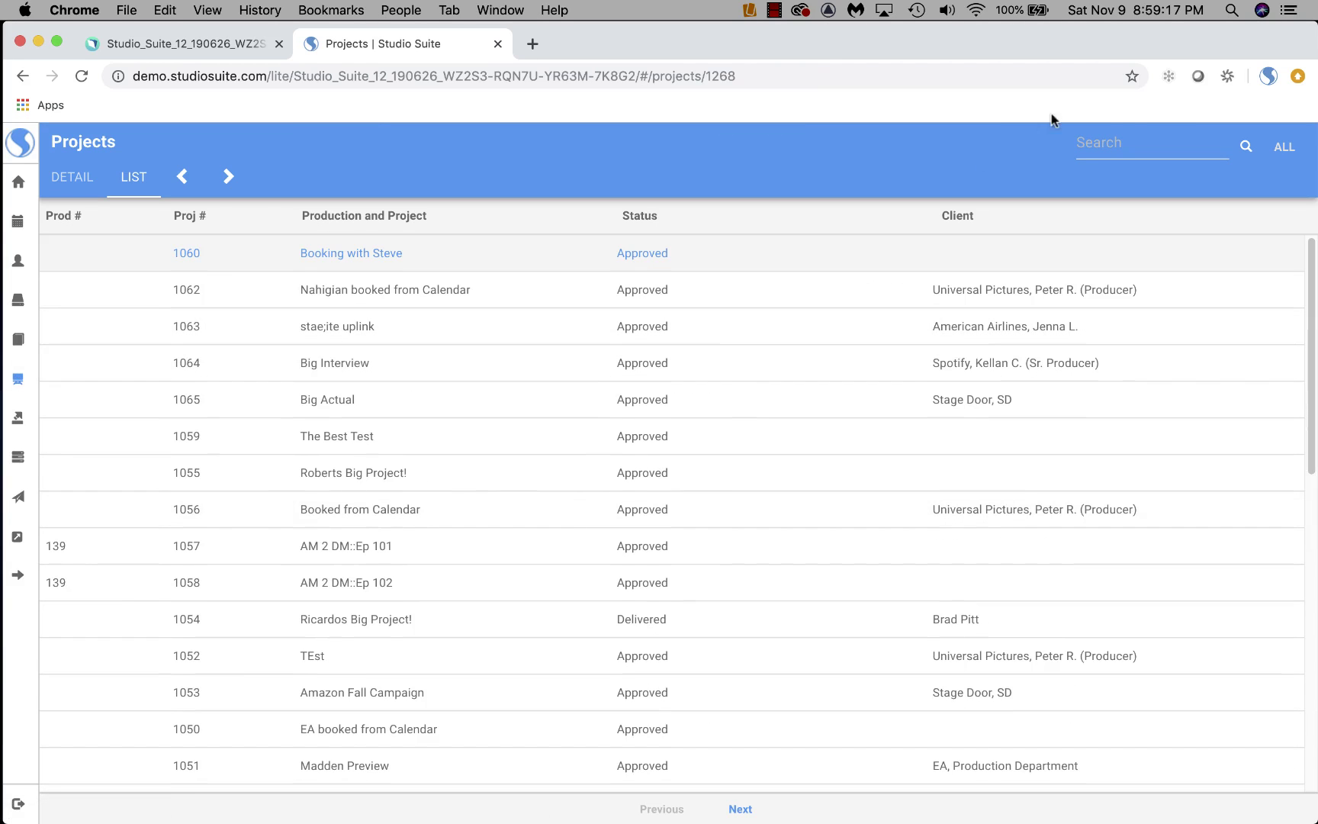
left_click(1138, 142)
type("bmw")
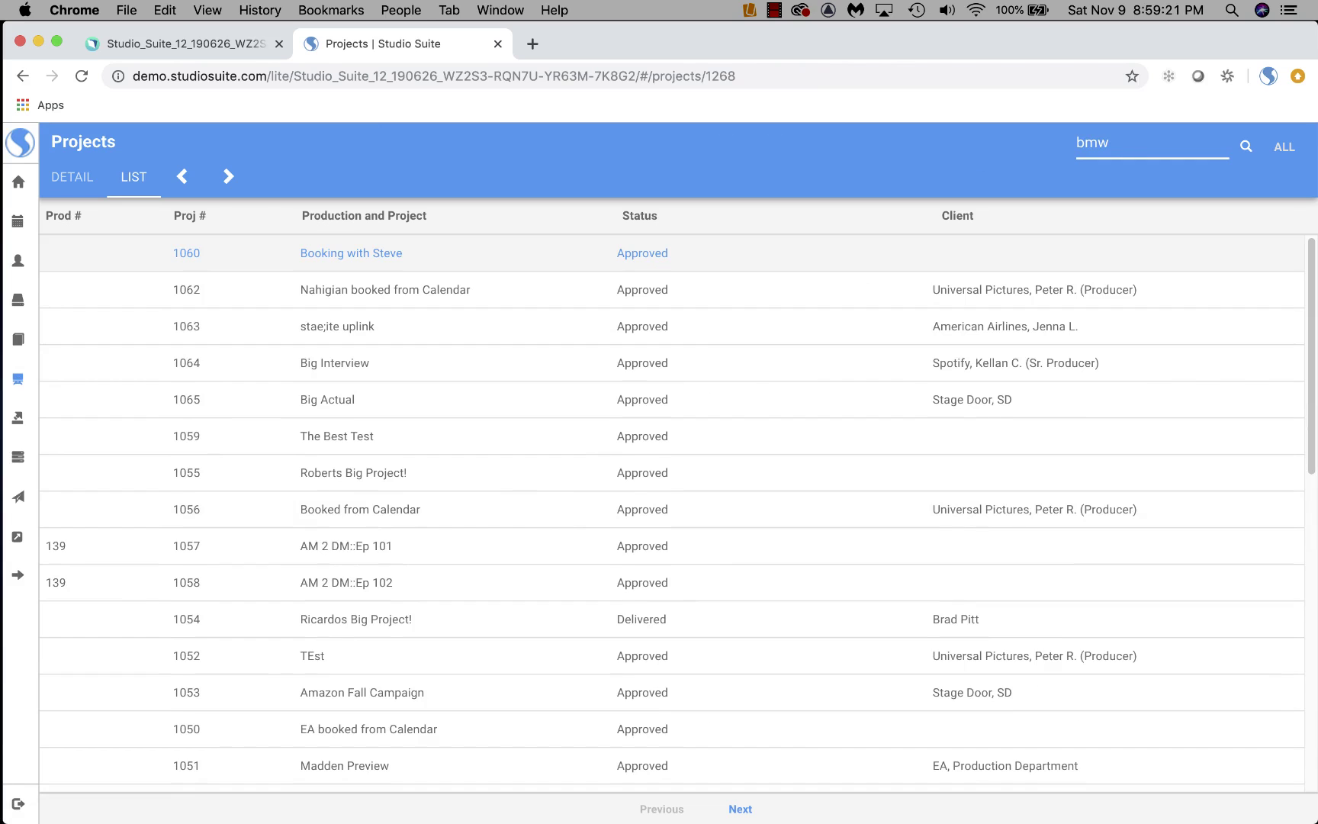
key("Return")
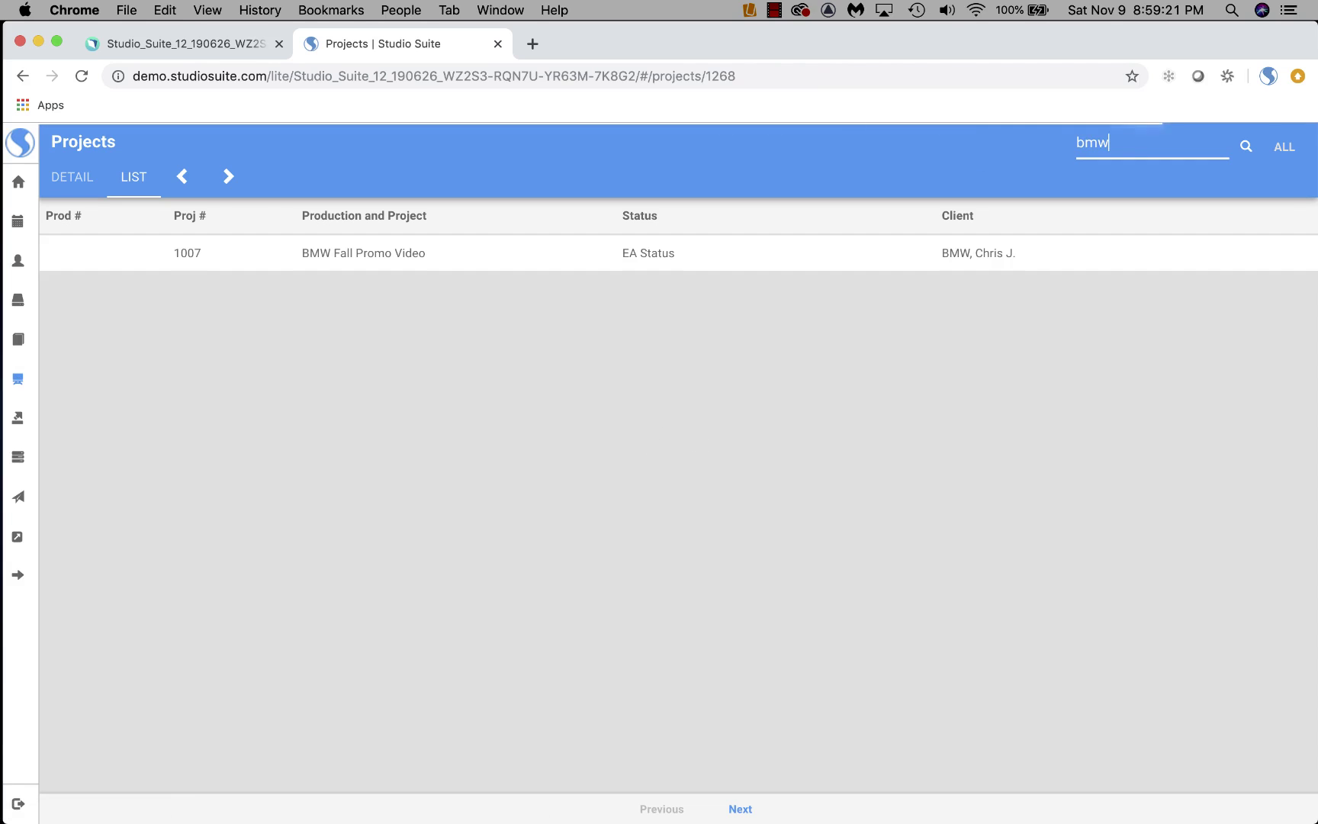
- Open BMW Fall Promo Video and check its Project Type choices without changing them
left_click(645, 255)
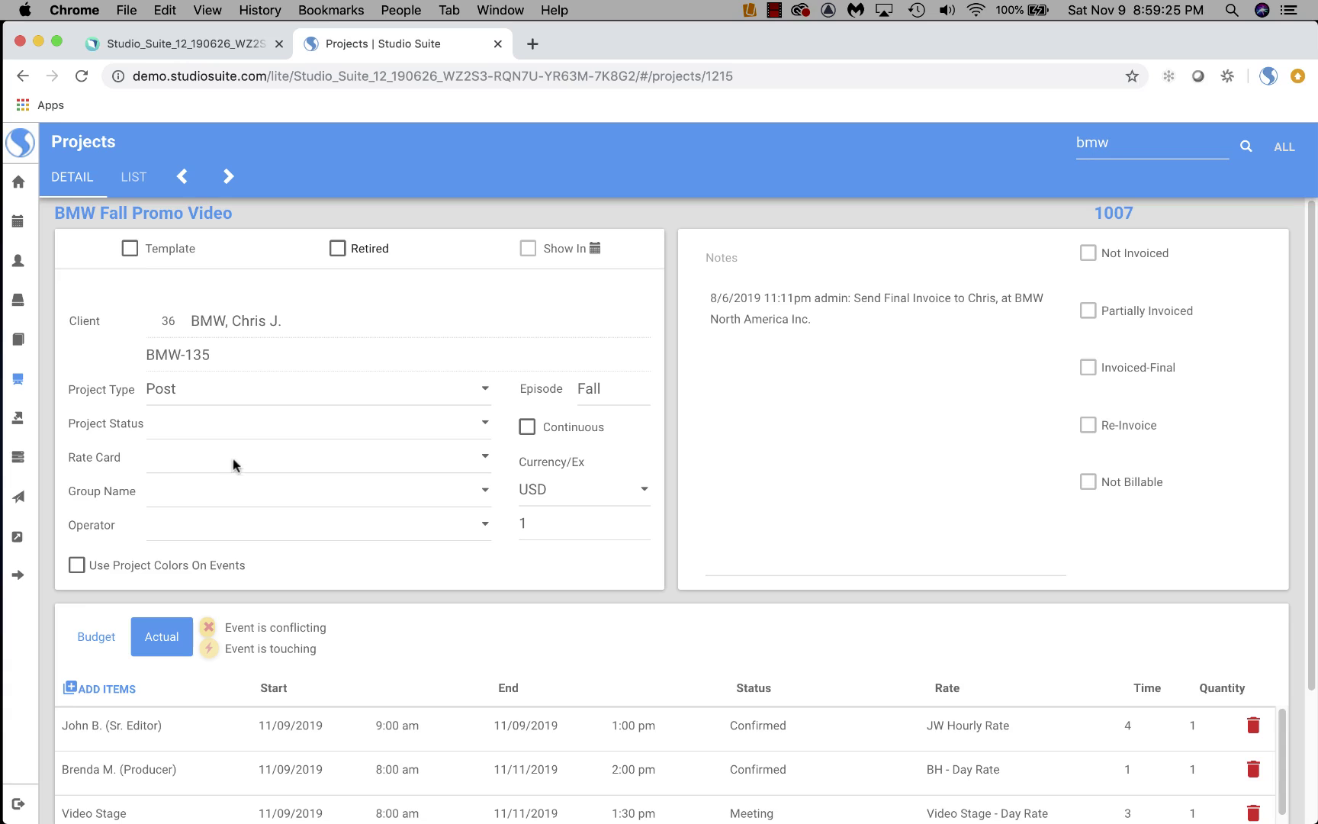
left_click(164, 392)
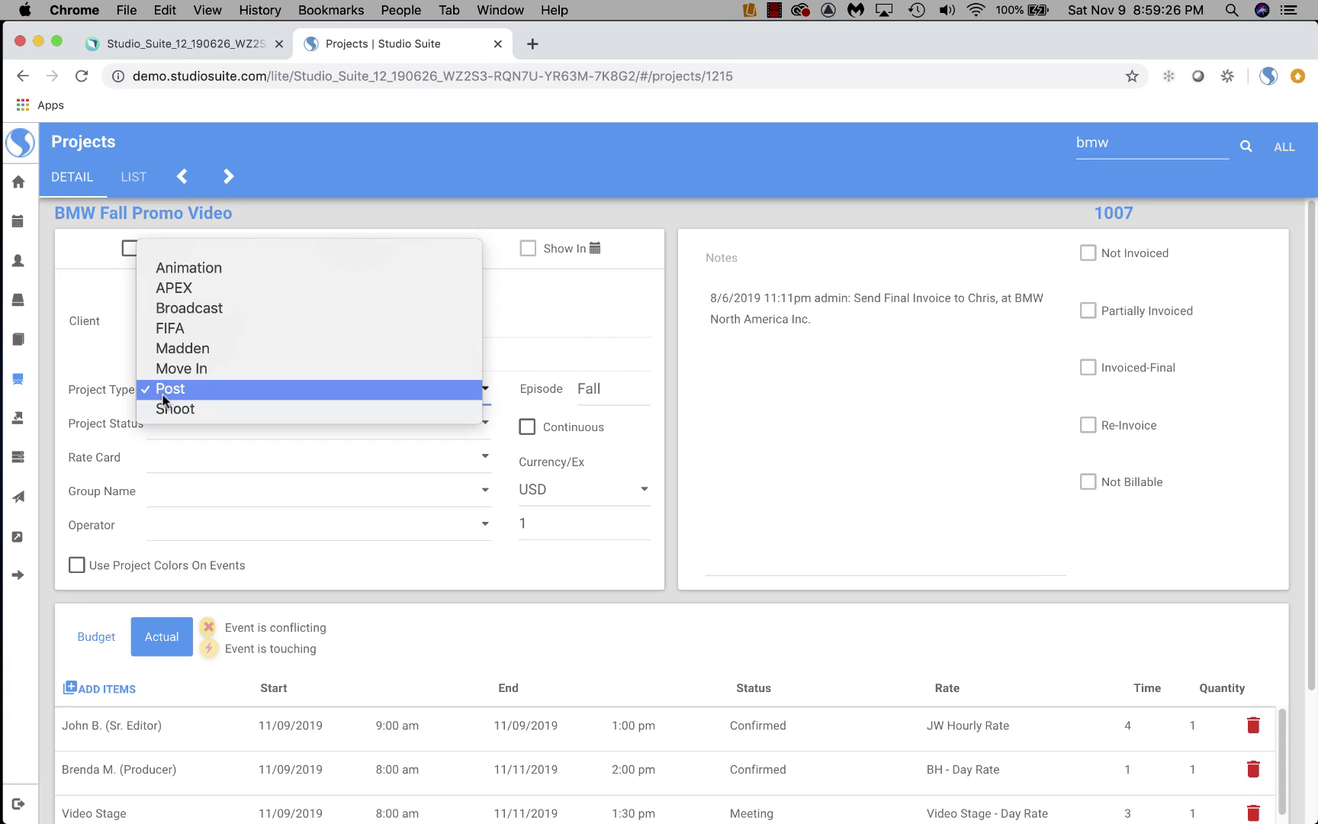
left_click(708, 399)
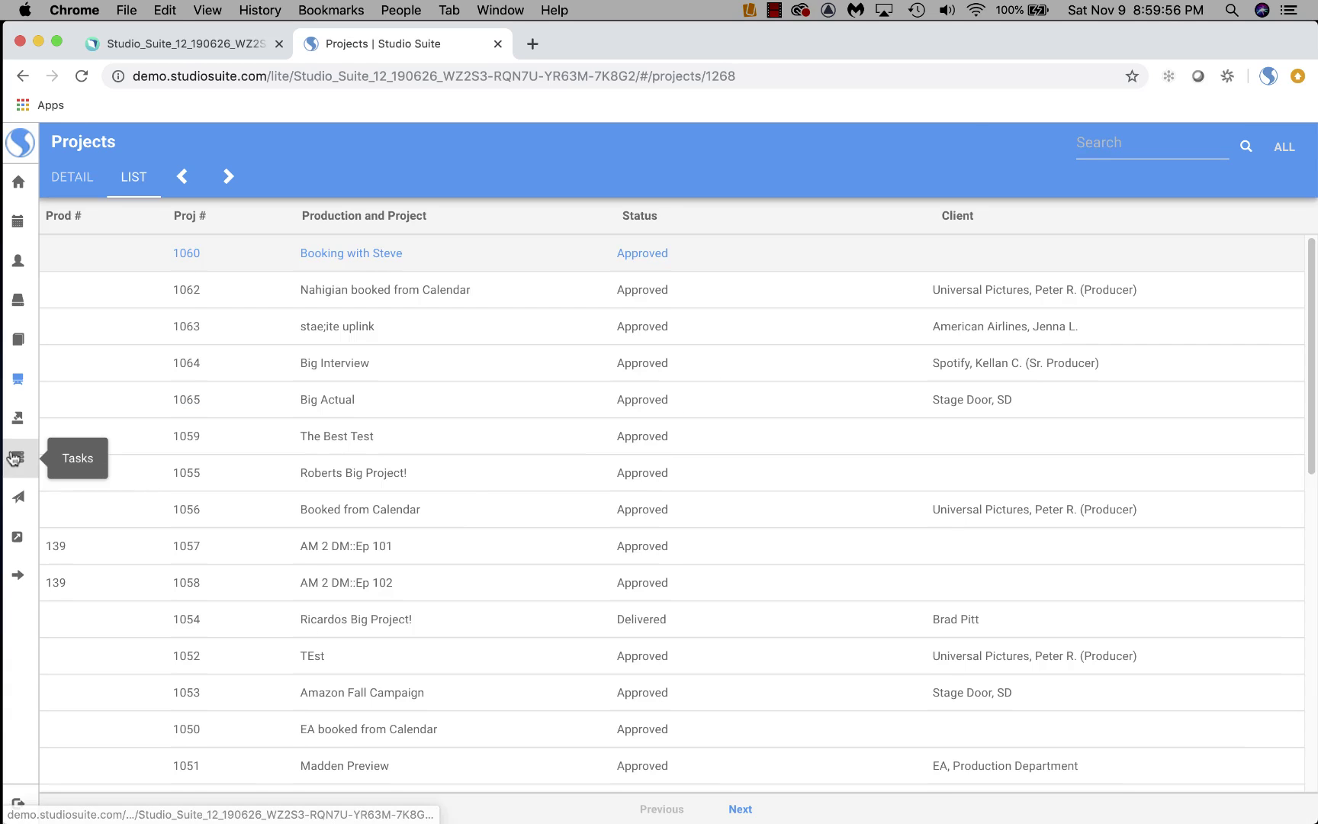
- Set the Get player rankings task to In Progress, due on the 11th
left_click(15, 458)
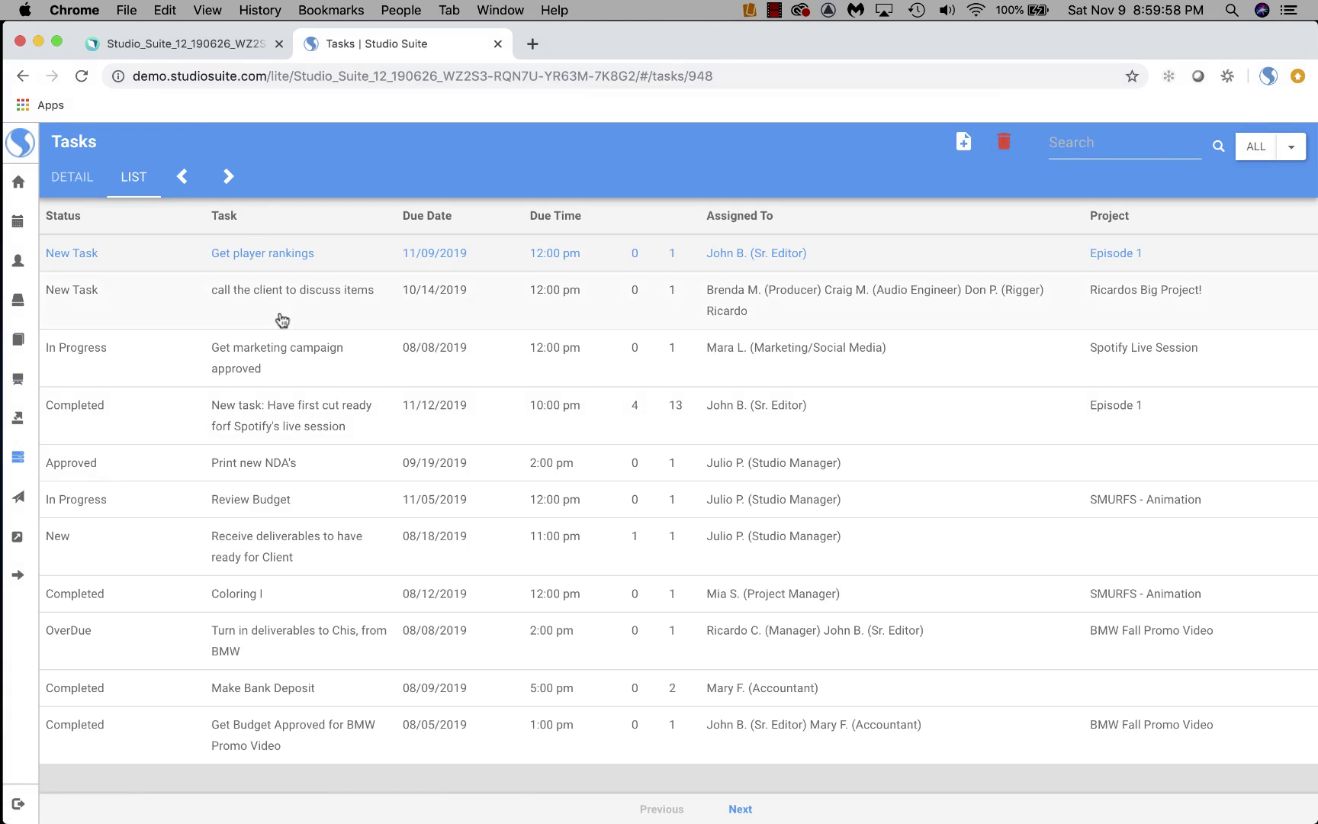
left_click(270, 256)
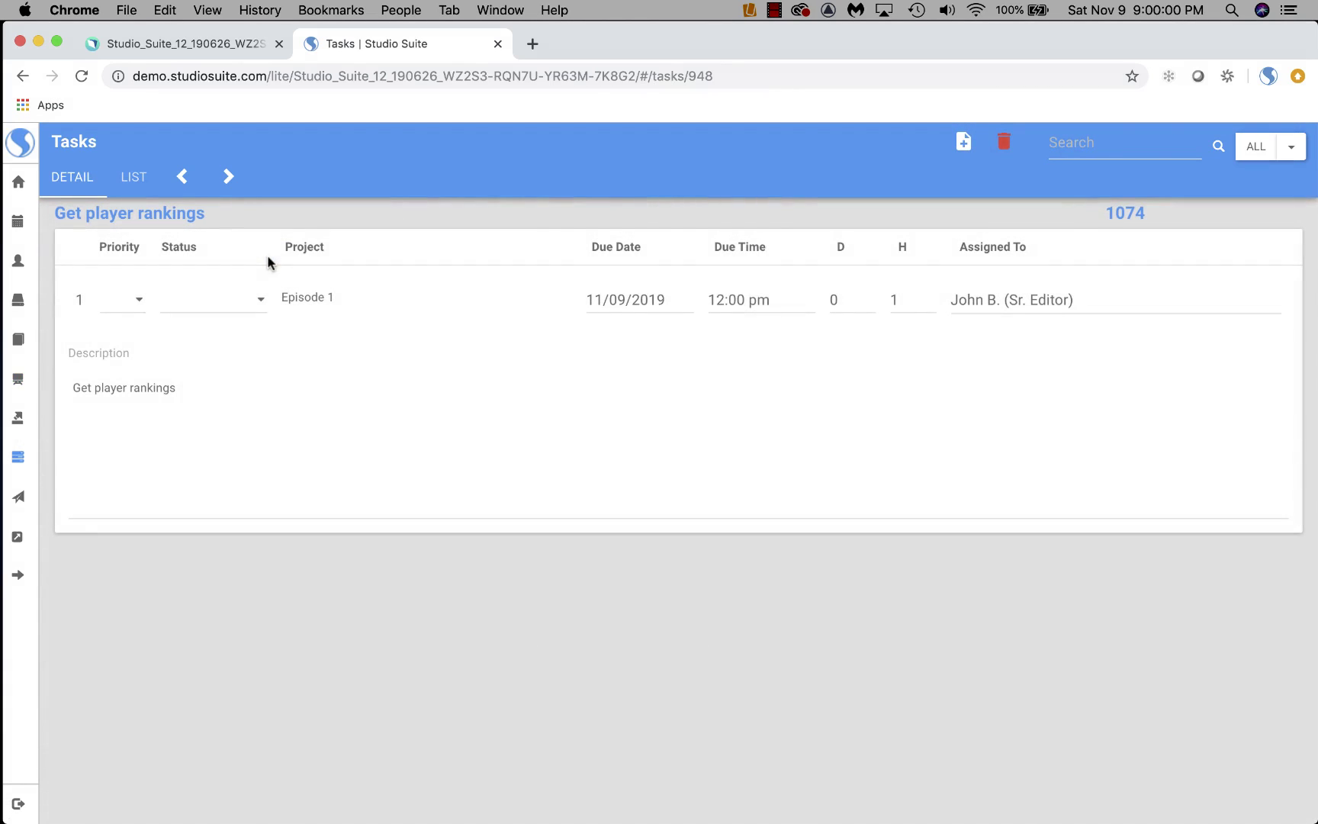
left_click(260, 302)
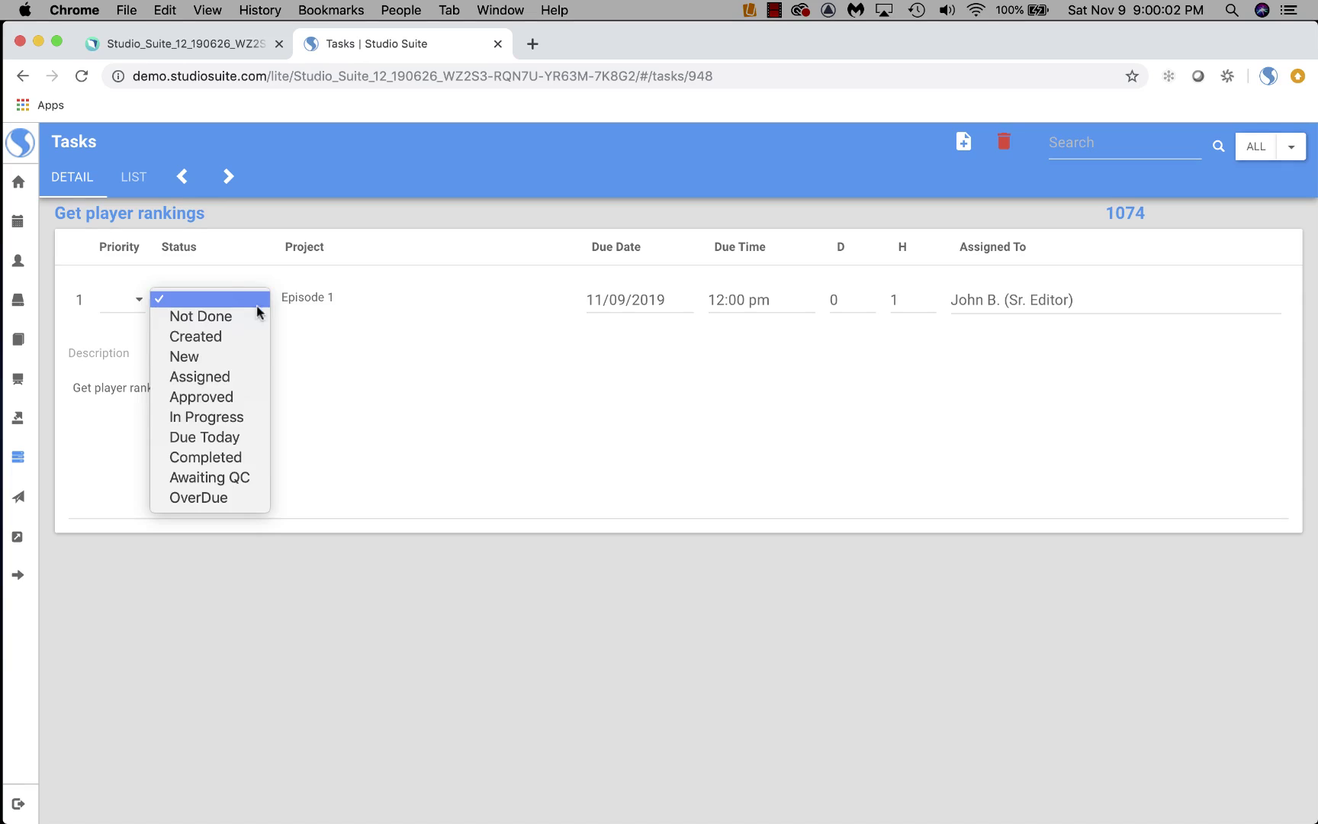
left_click(241, 419)
left_click(629, 300)
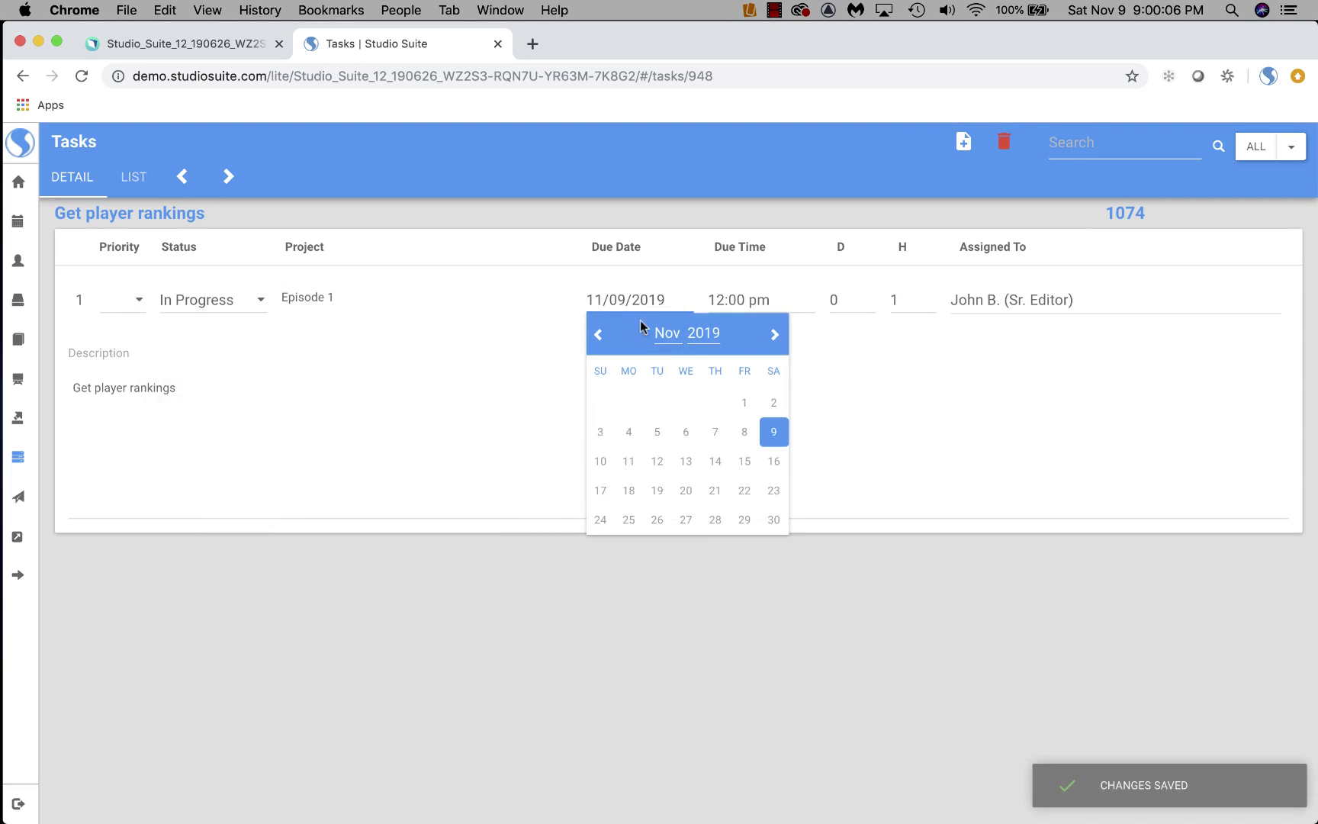
left_click(627, 463)
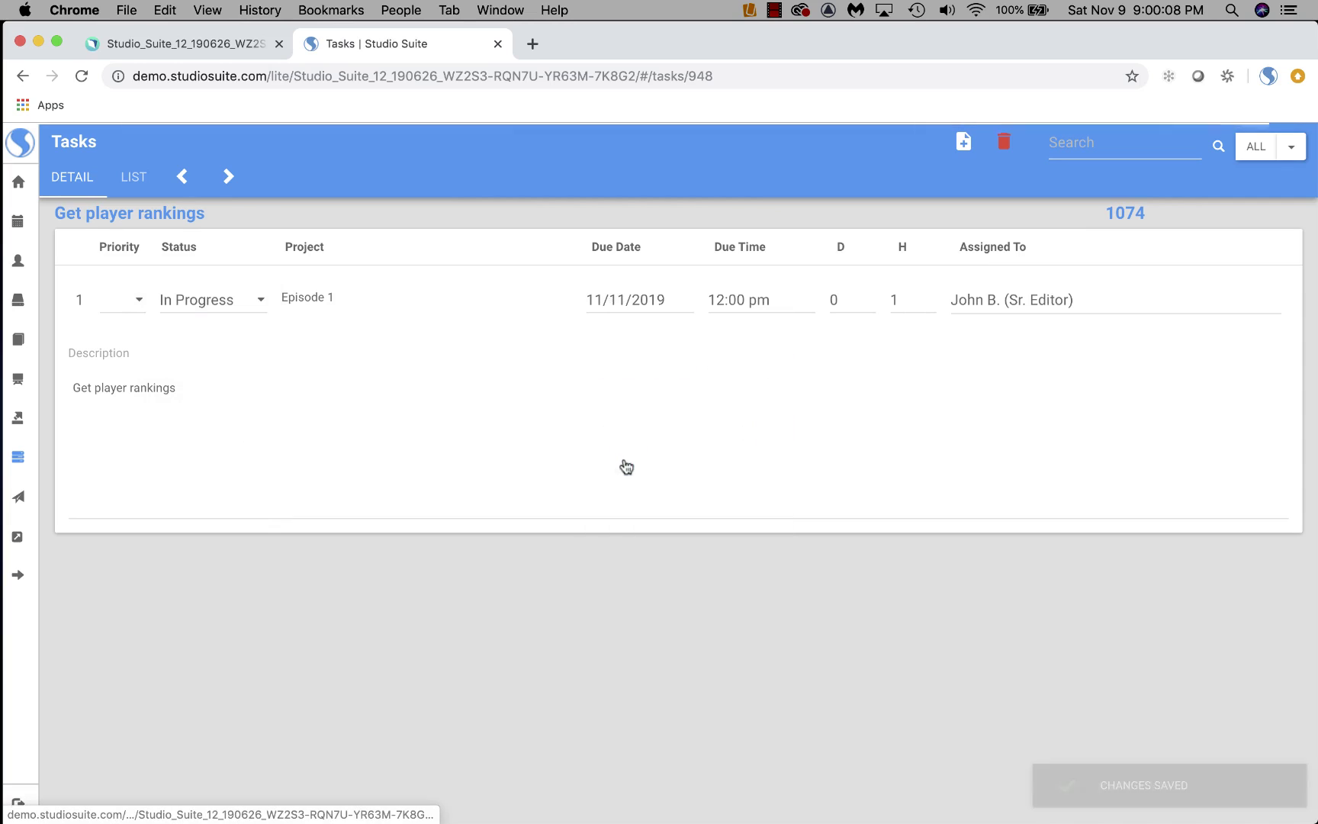
- Append '. mostly done.' to the task description and save it
left_click(576, 450)
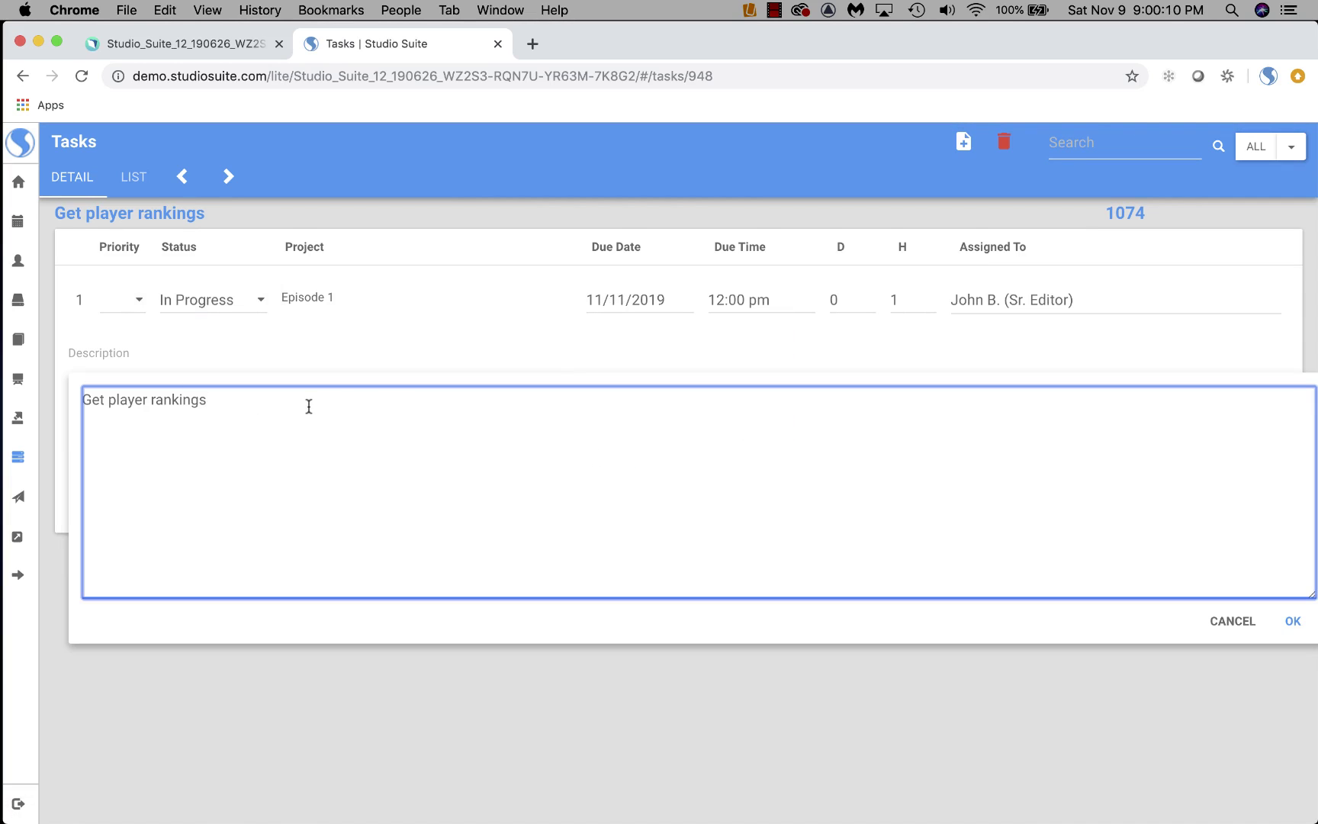
type(".  mostly done...")
left_click(1292, 621)
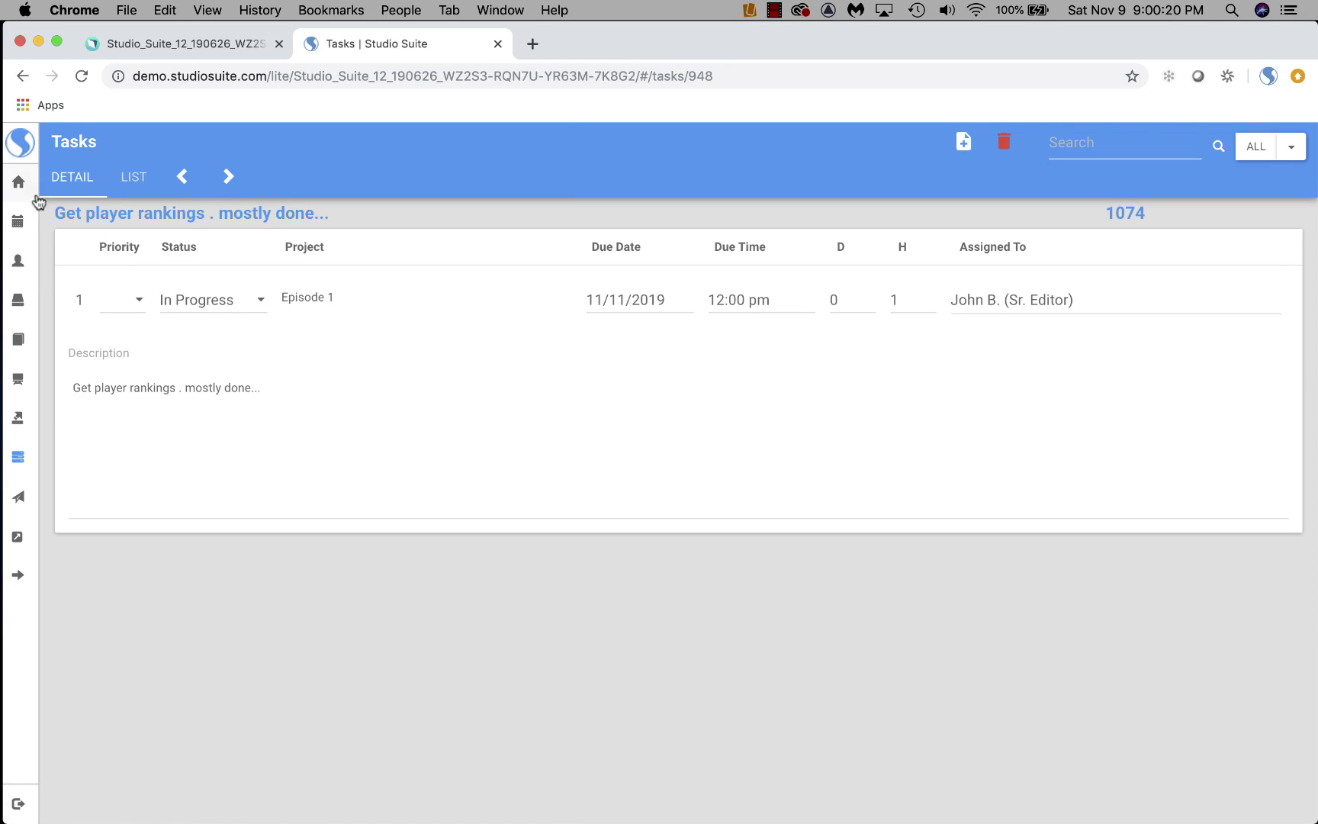
- Show the senior editor's events on the Home dashboard, then switch to the phone mirror
left_click(20, 185)
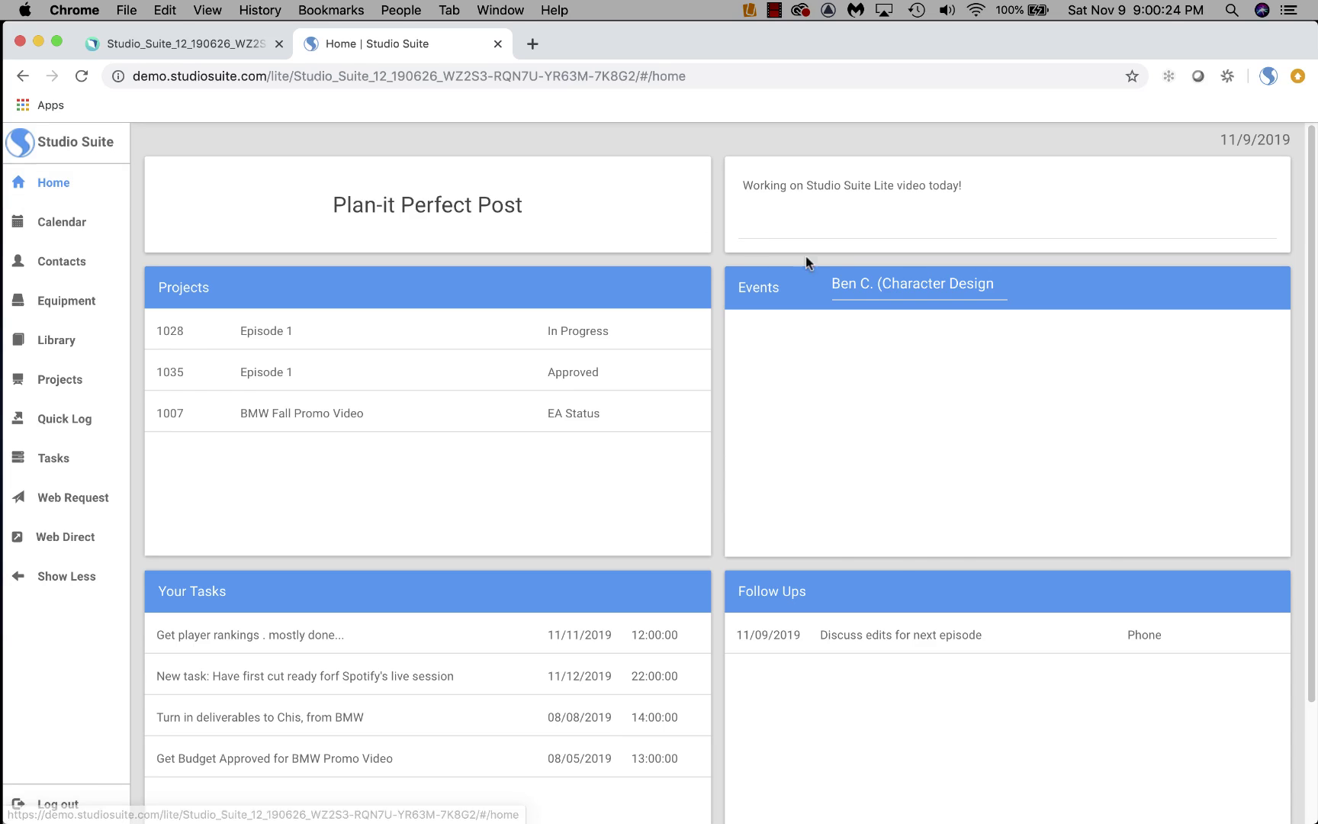
left_click(869, 287)
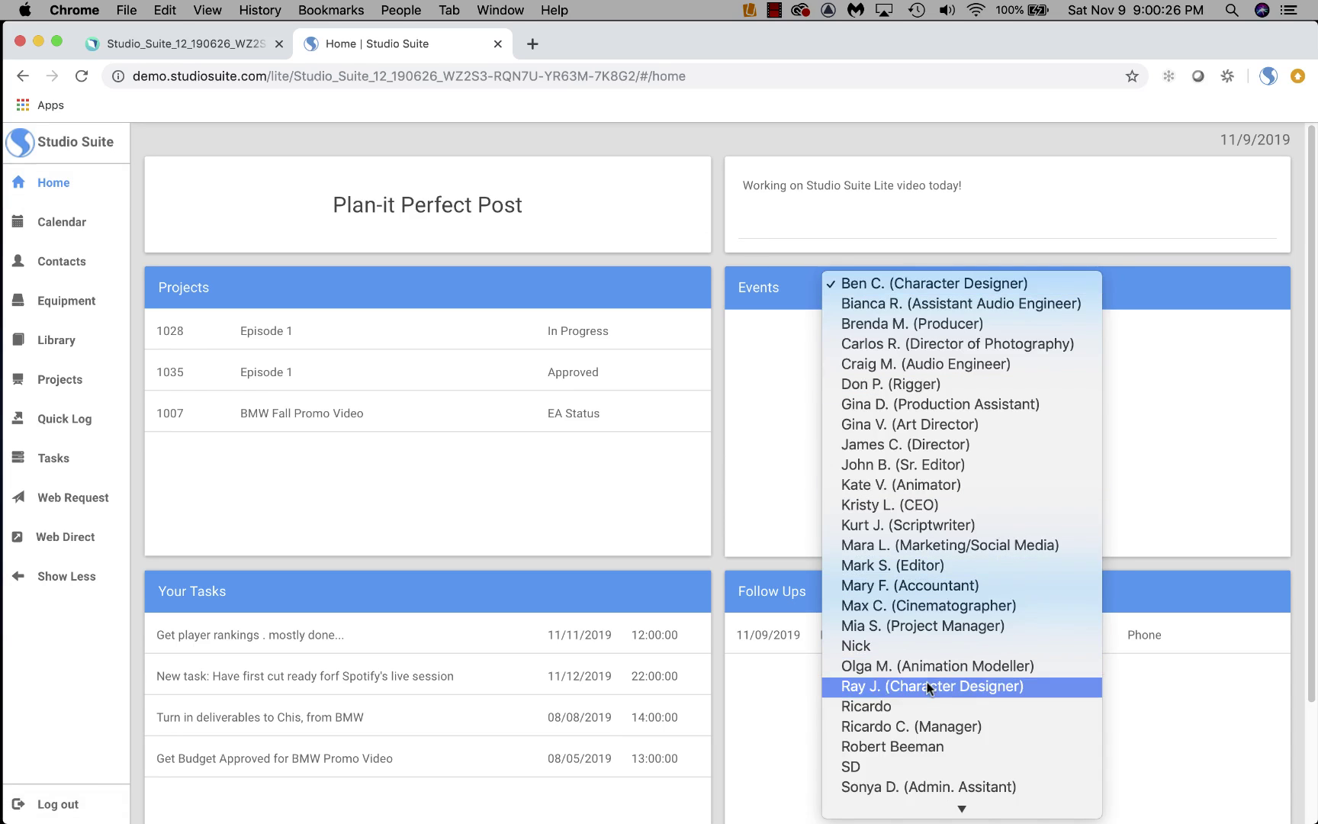
left_click(904, 466)
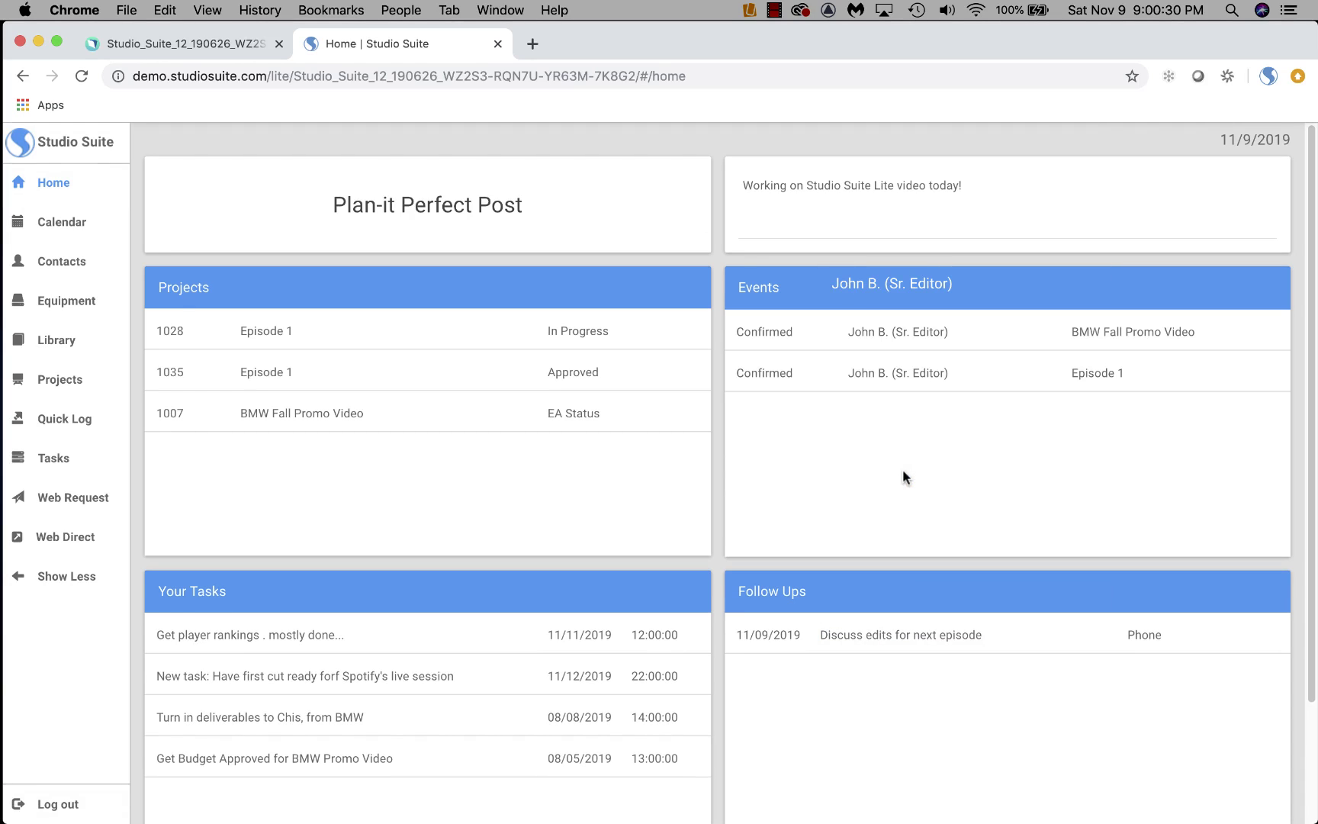
key("super+Tab")
key("super+Tab")
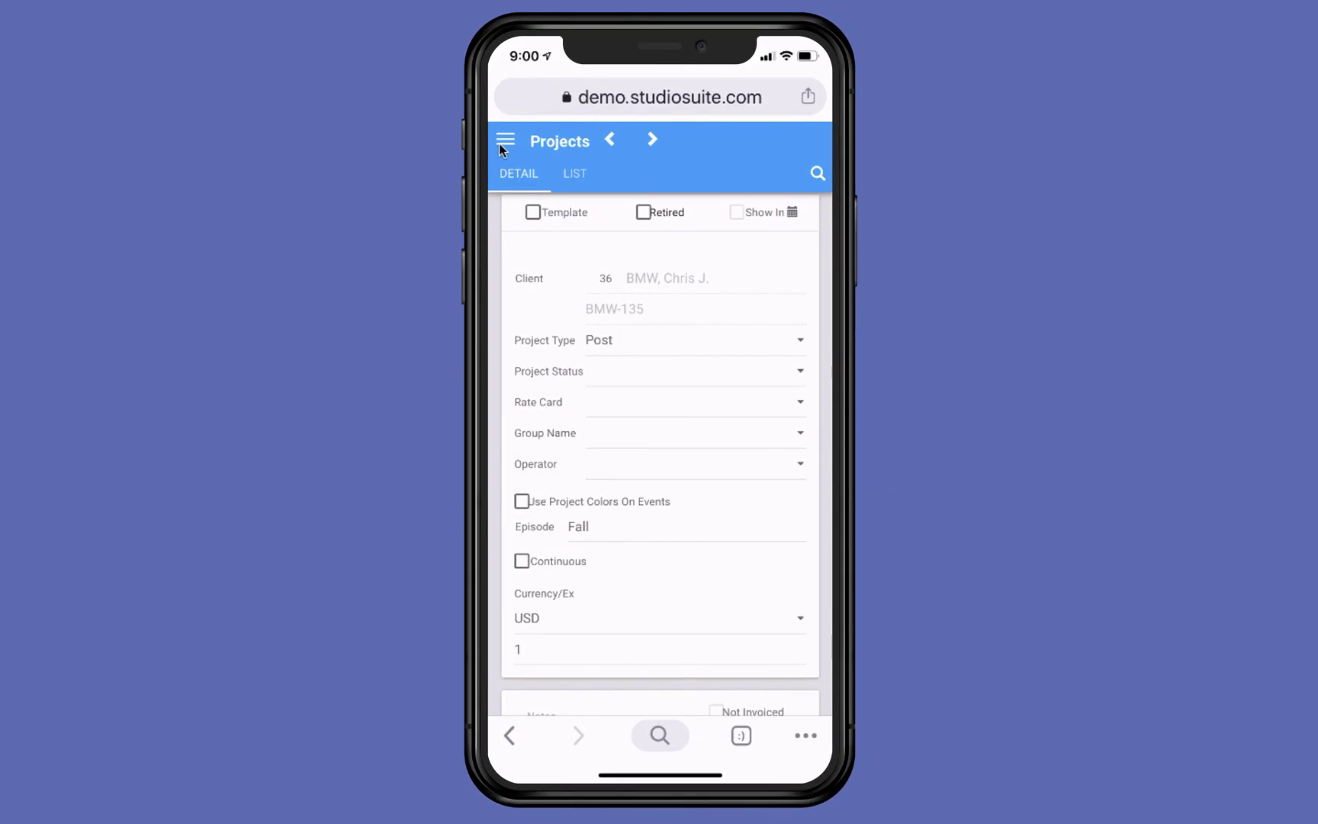
- From the phone app's menu, go to Home to list projects 1028, 1035 and 1007
left_click(502, 141)
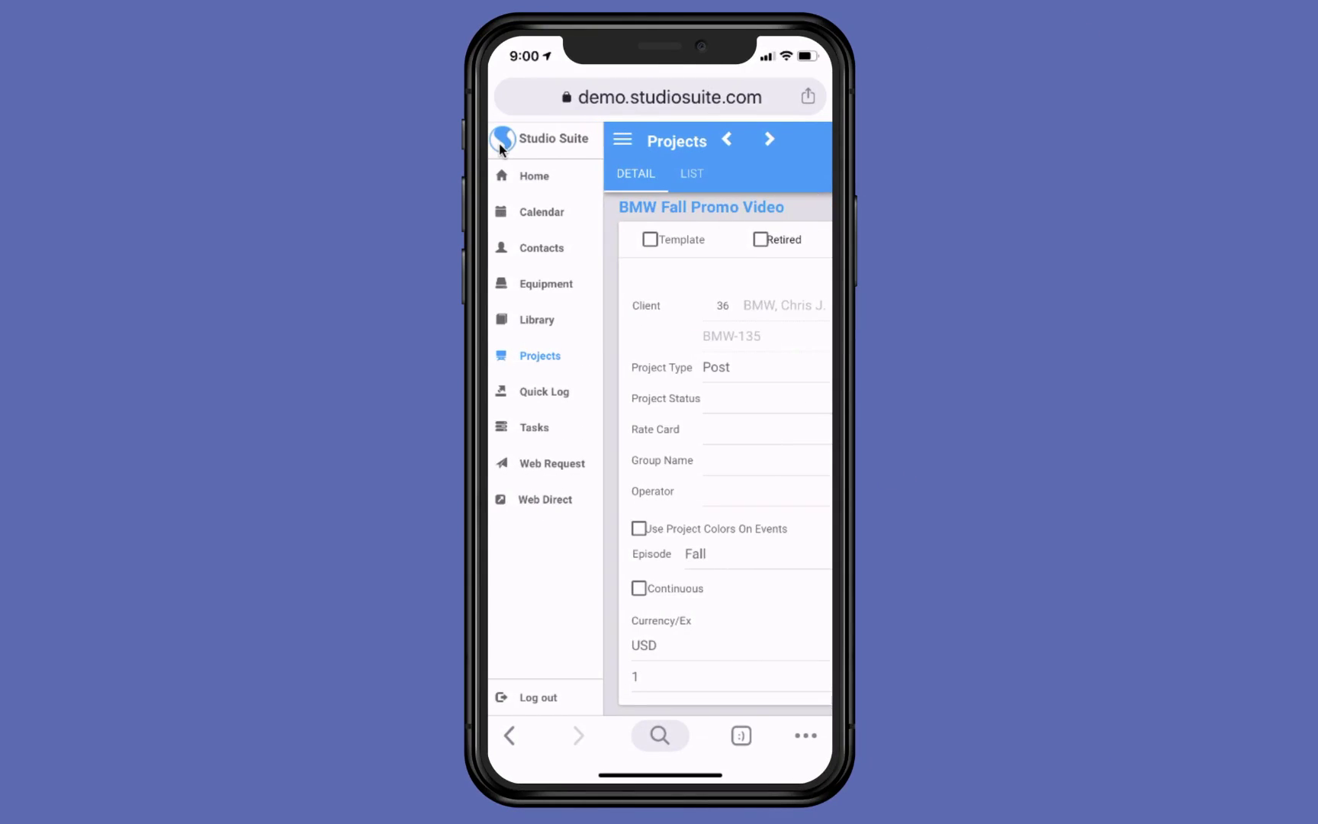
left_click(500, 145)
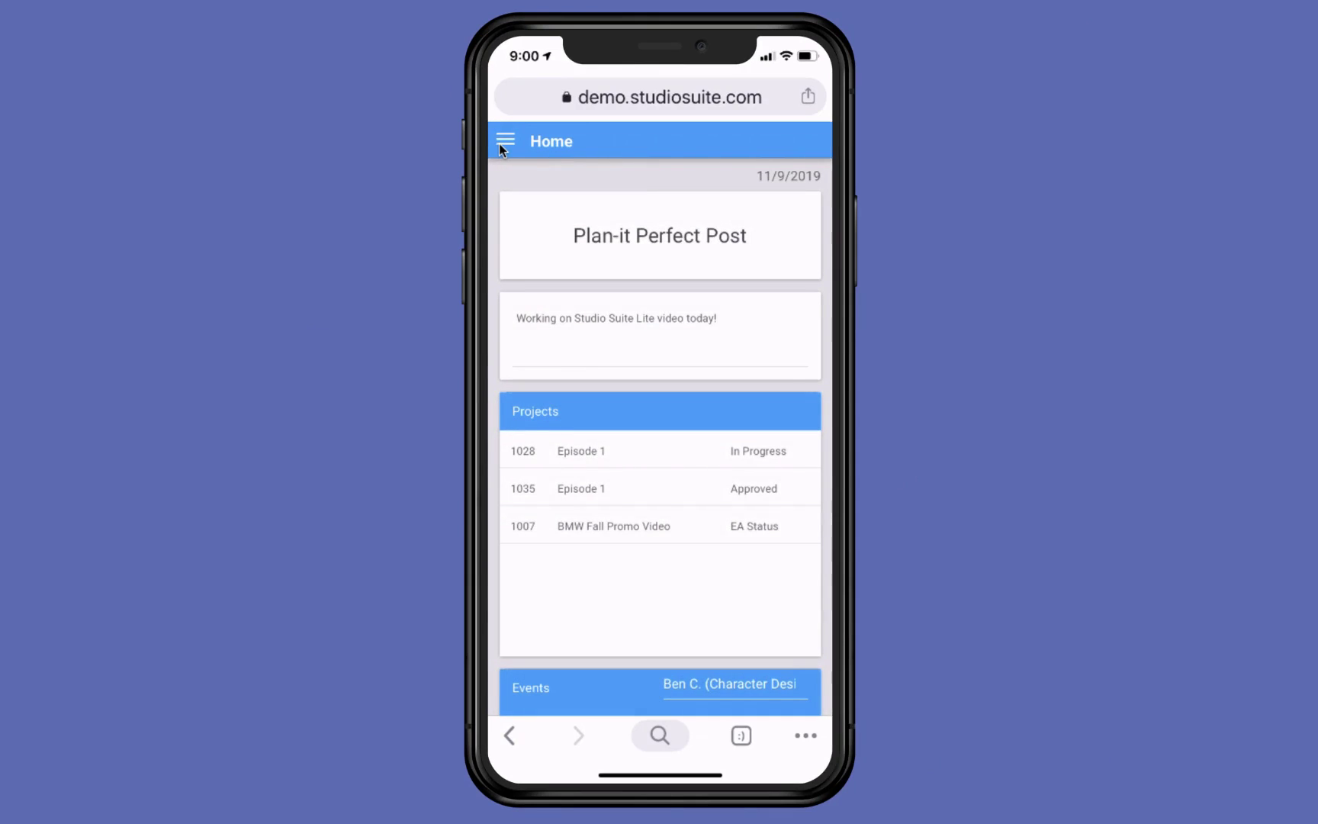